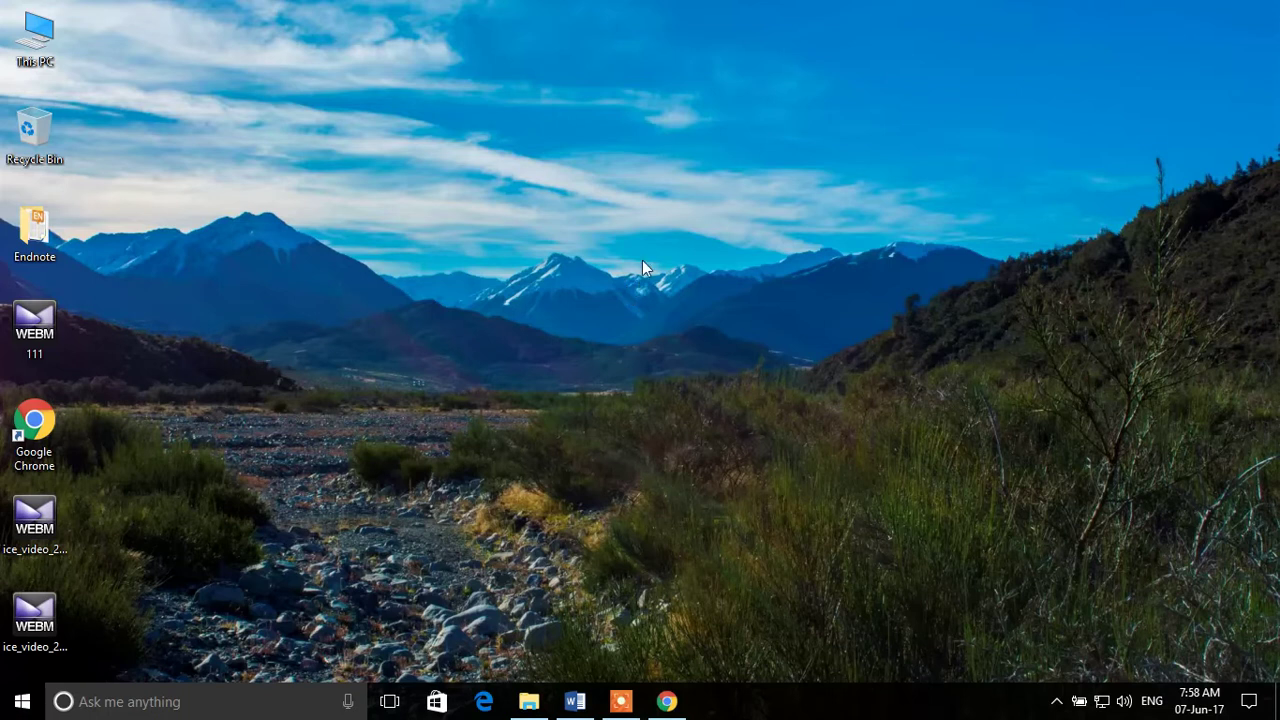
# Launch EndNote X7 with My EndNote Library maximized, then minimize it and bring Chrome's Google page forward.
pyautogui.moveTo(640, 700)
pyautogui.click(22, 701)
pyautogui.click(340, 533)
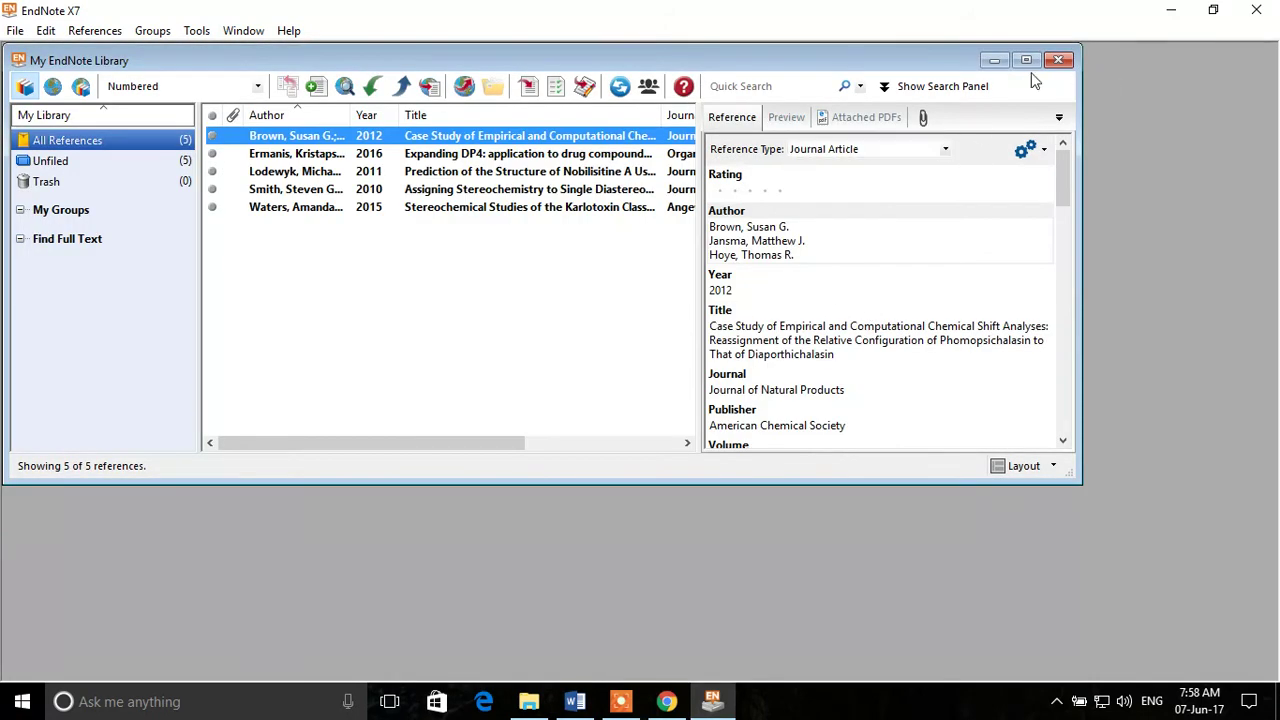
pyautogui.click(1022, 60)
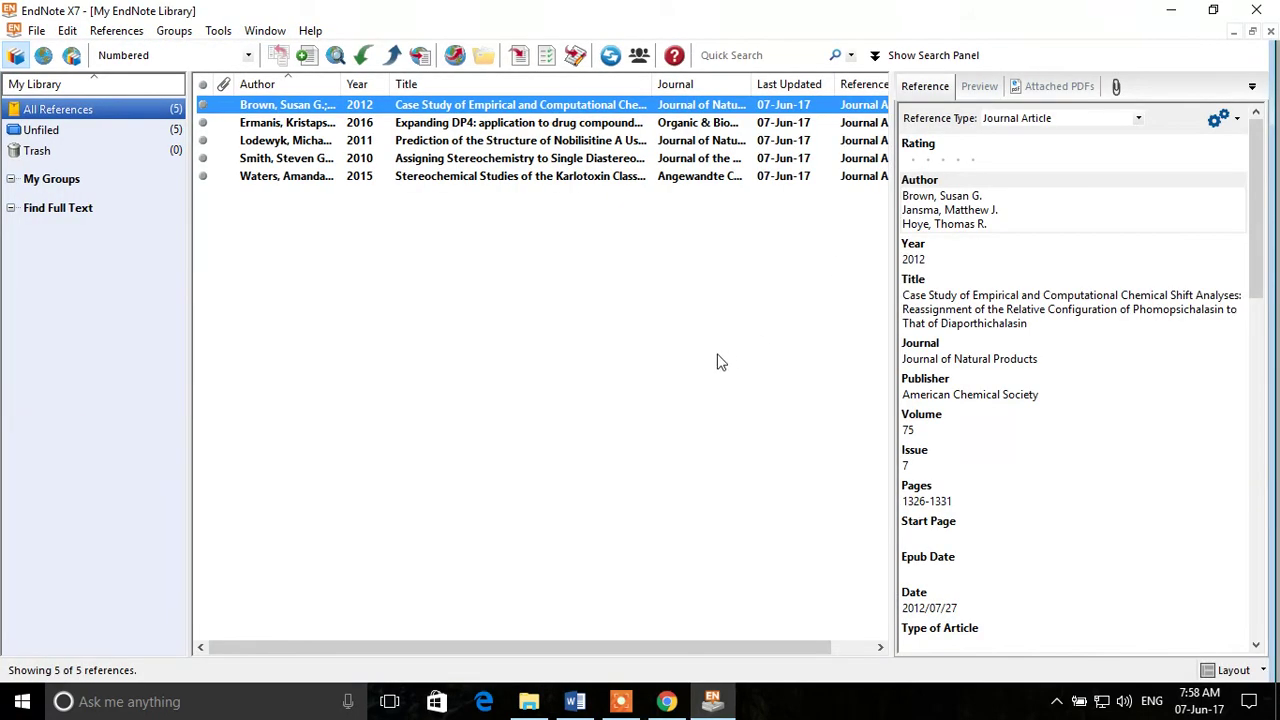
pyautogui.click(712, 701)
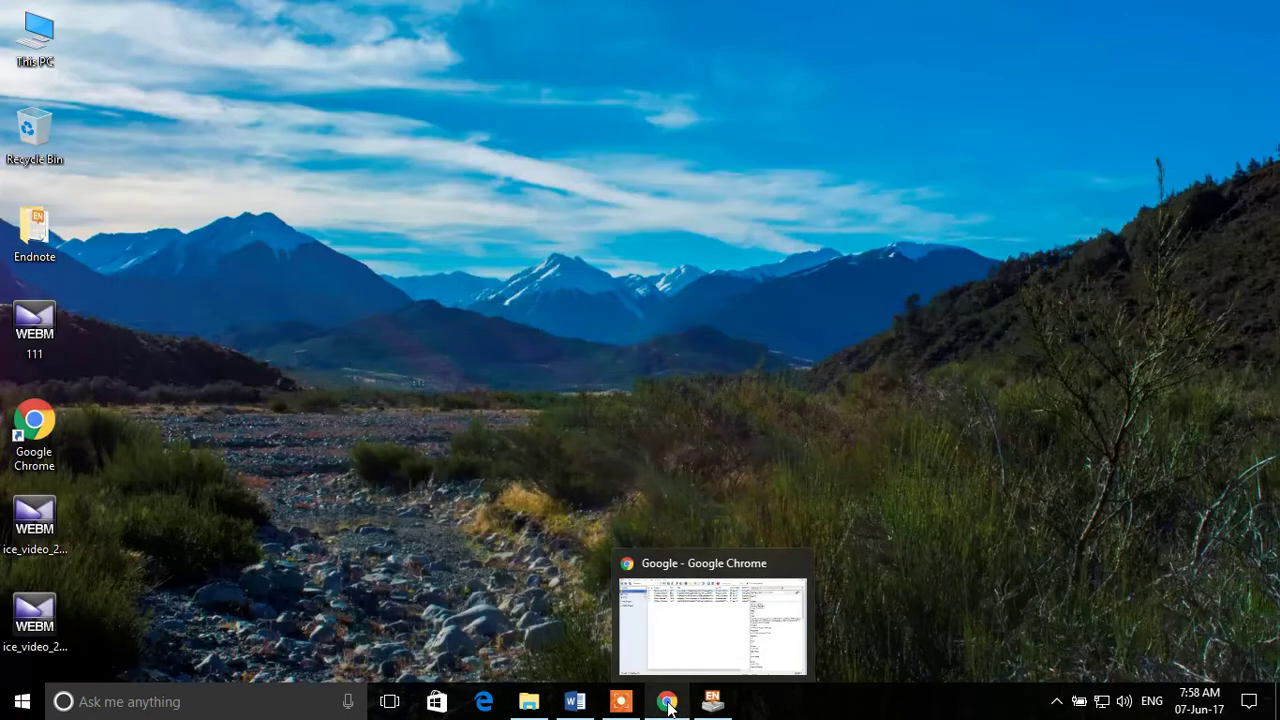
pyautogui.click(668, 705)
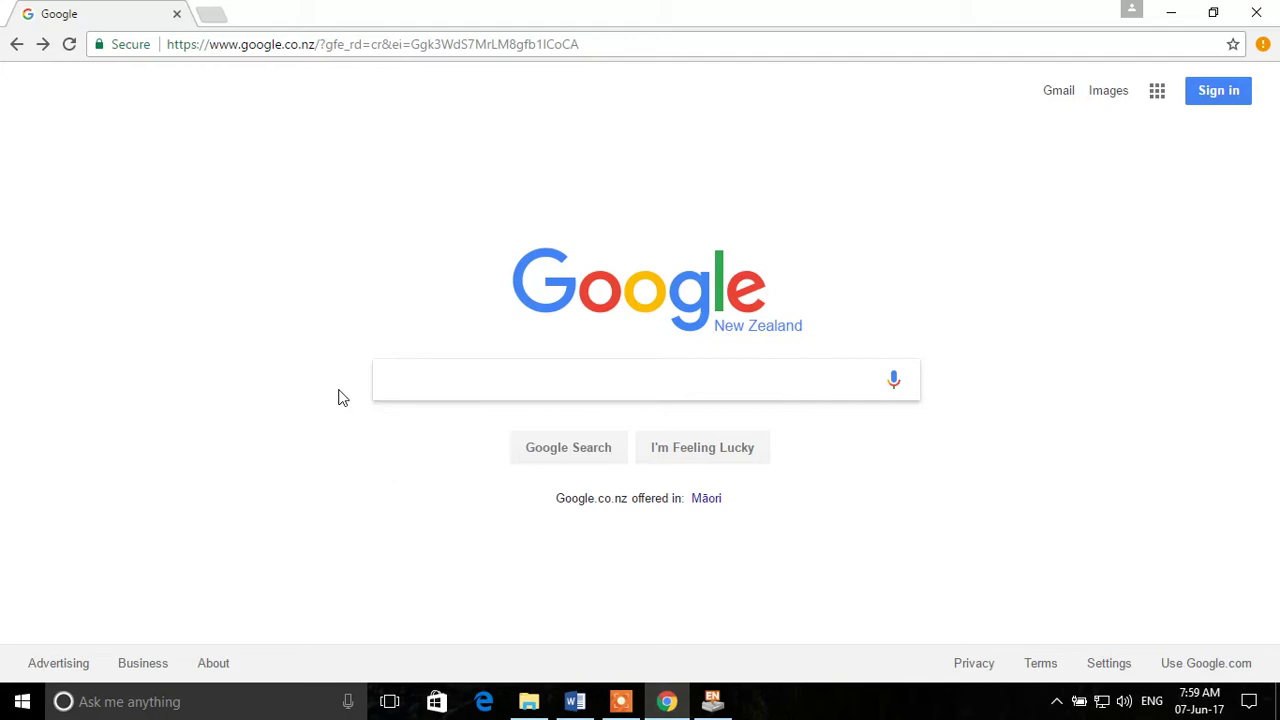
# Search Google for 'jacs communication endnote' and bring up link options for the endnote.com JACS result.
pyautogui.write('jacs en')
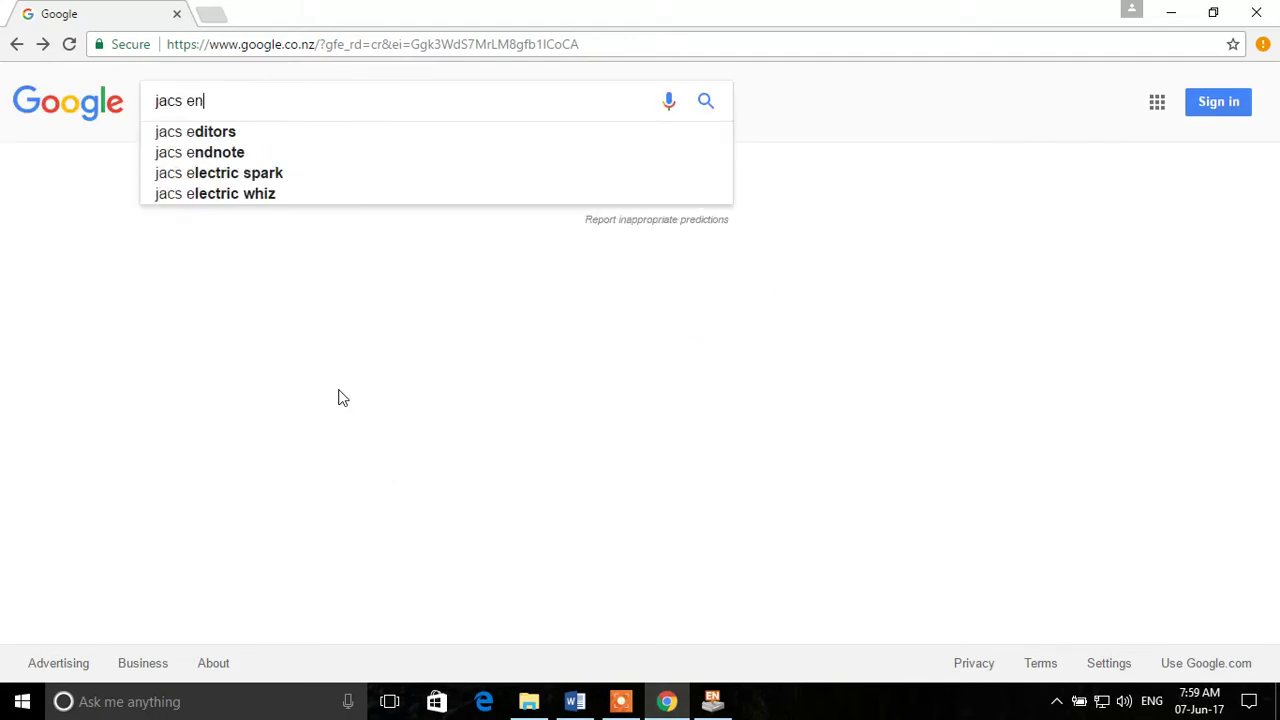
pyautogui.write('dn')
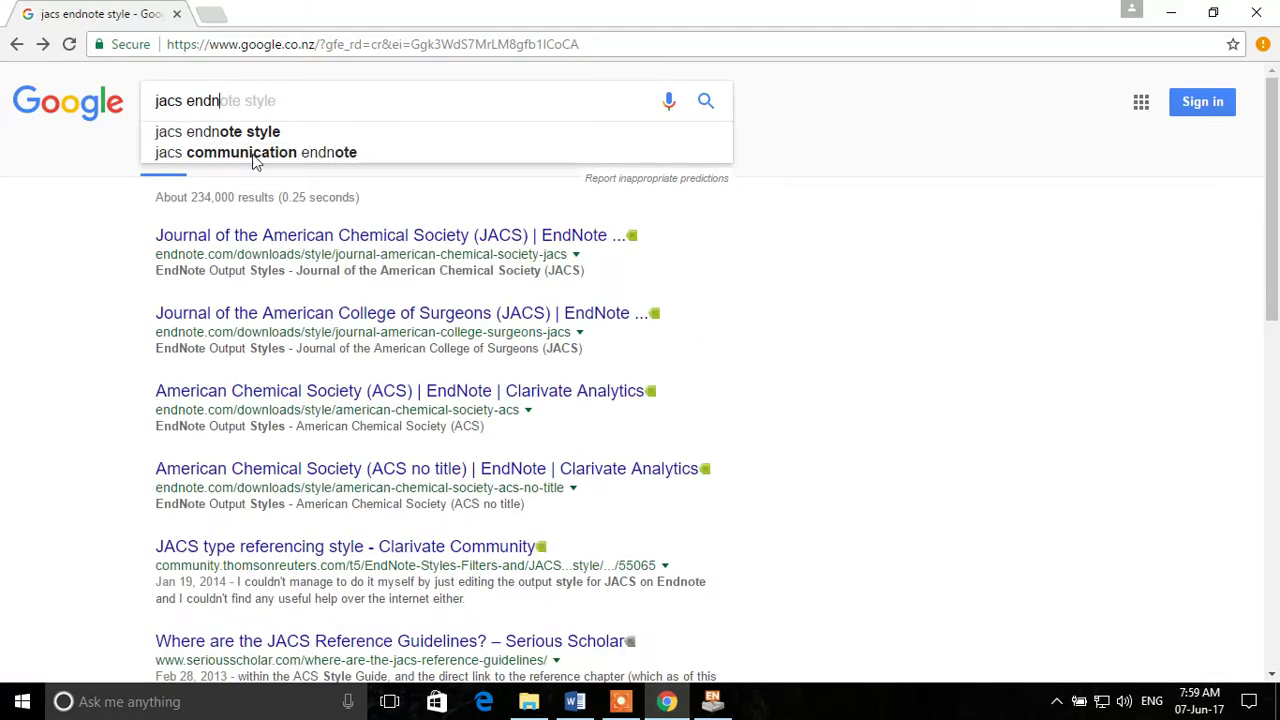
pyautogui.click(254, 156)
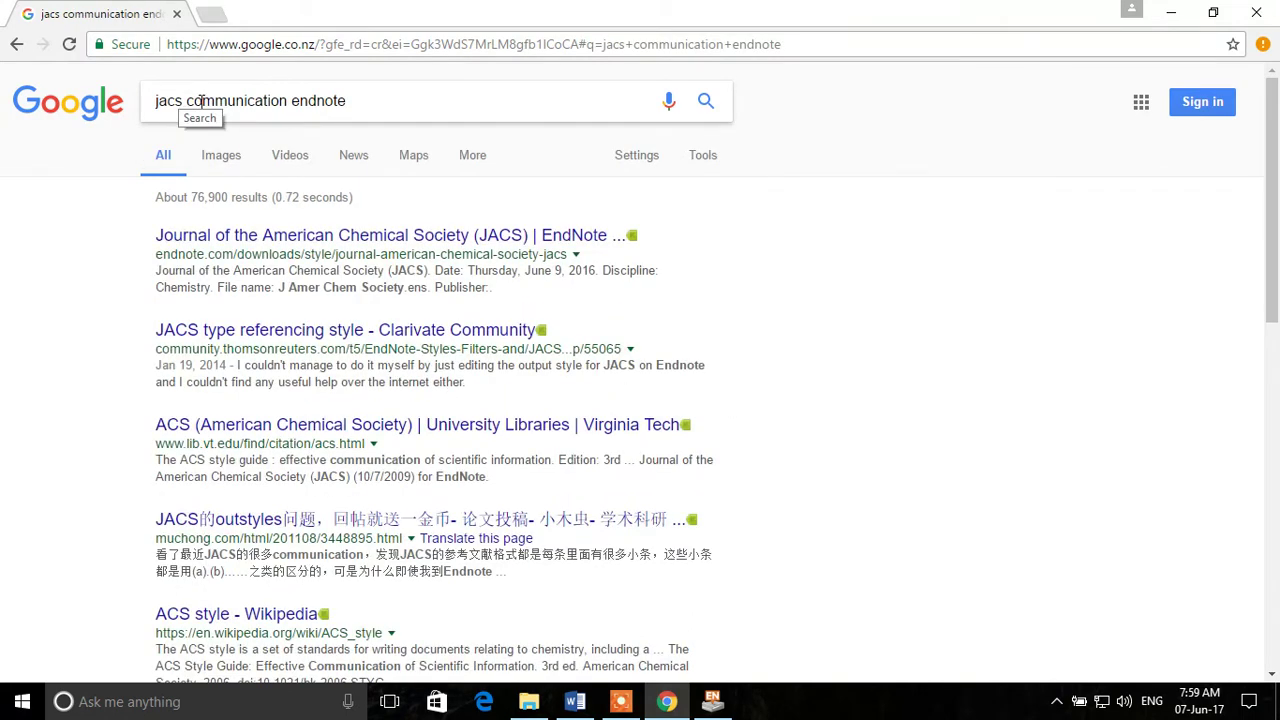
pyautogui.moveTo(161, 256); pyautogui.dragTo(563, 258)
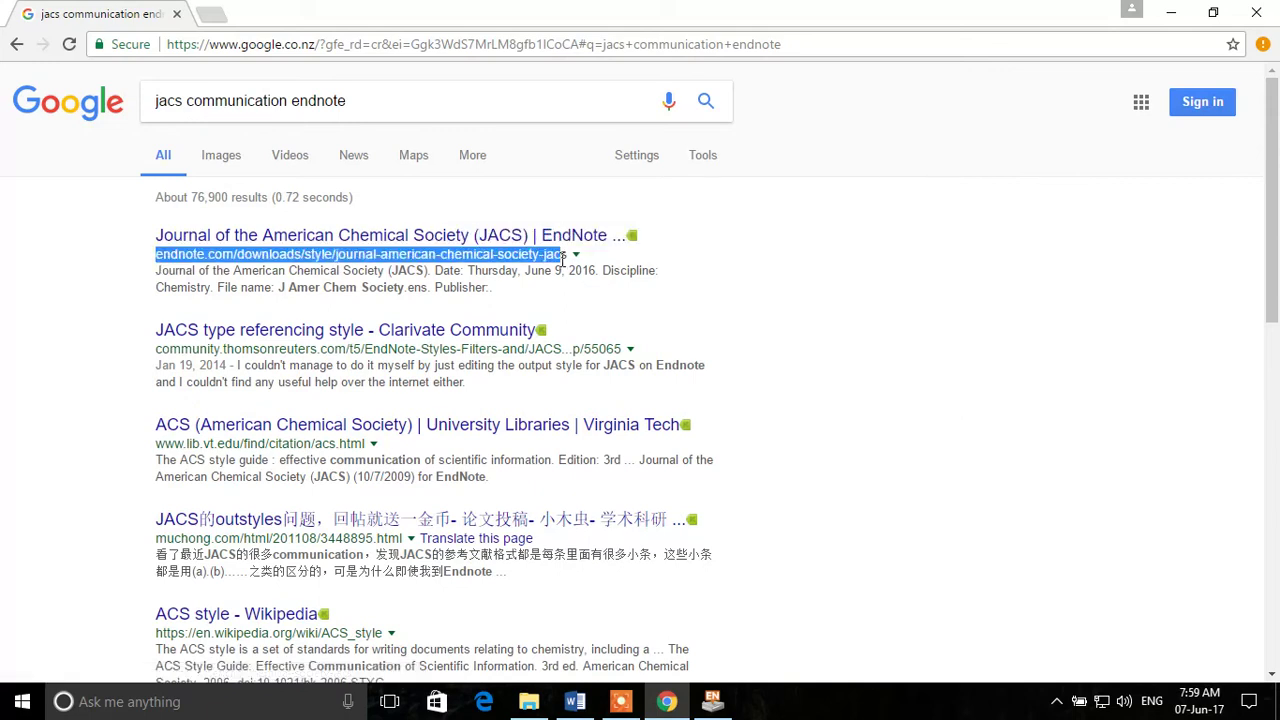
pyautogui.click(126, 268)
pyautogui.rightClick(207, 237)
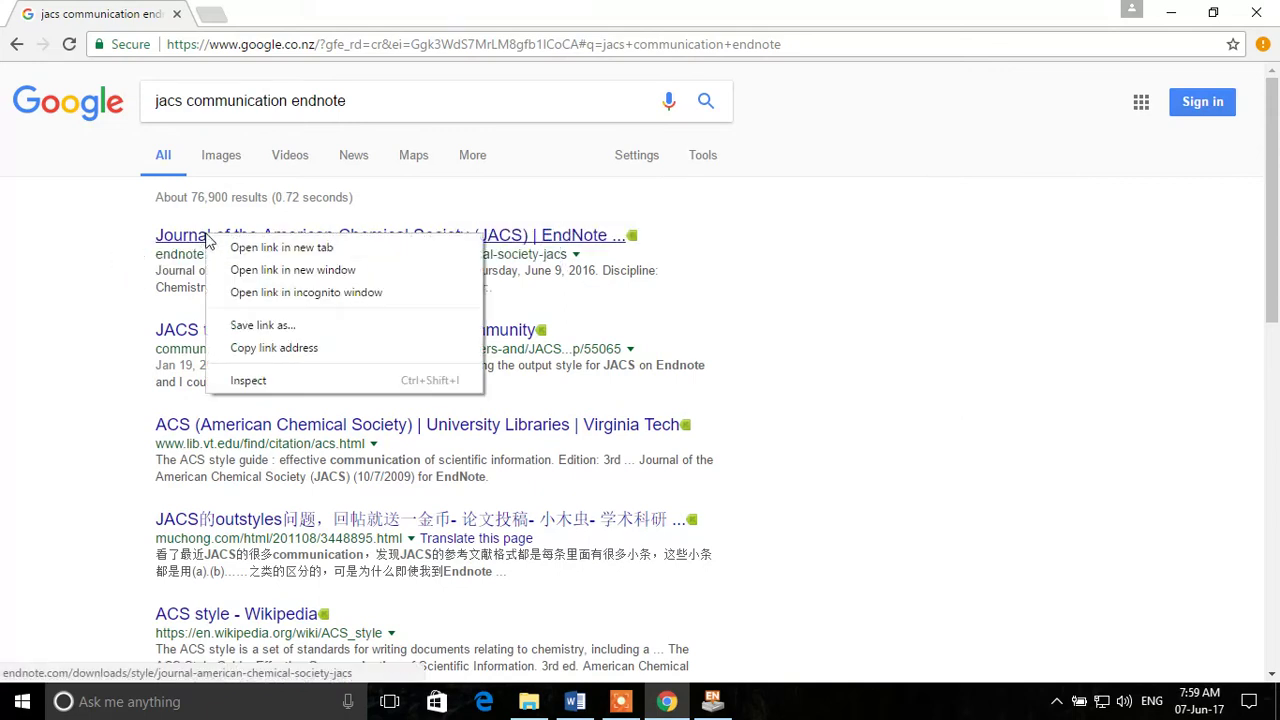
# Open the JACS style page in a new tab, download J Amer Chem Society.ens and open it in EndNote.
pyautogui.click(281, 247)
pyautogui.click(280, 14)
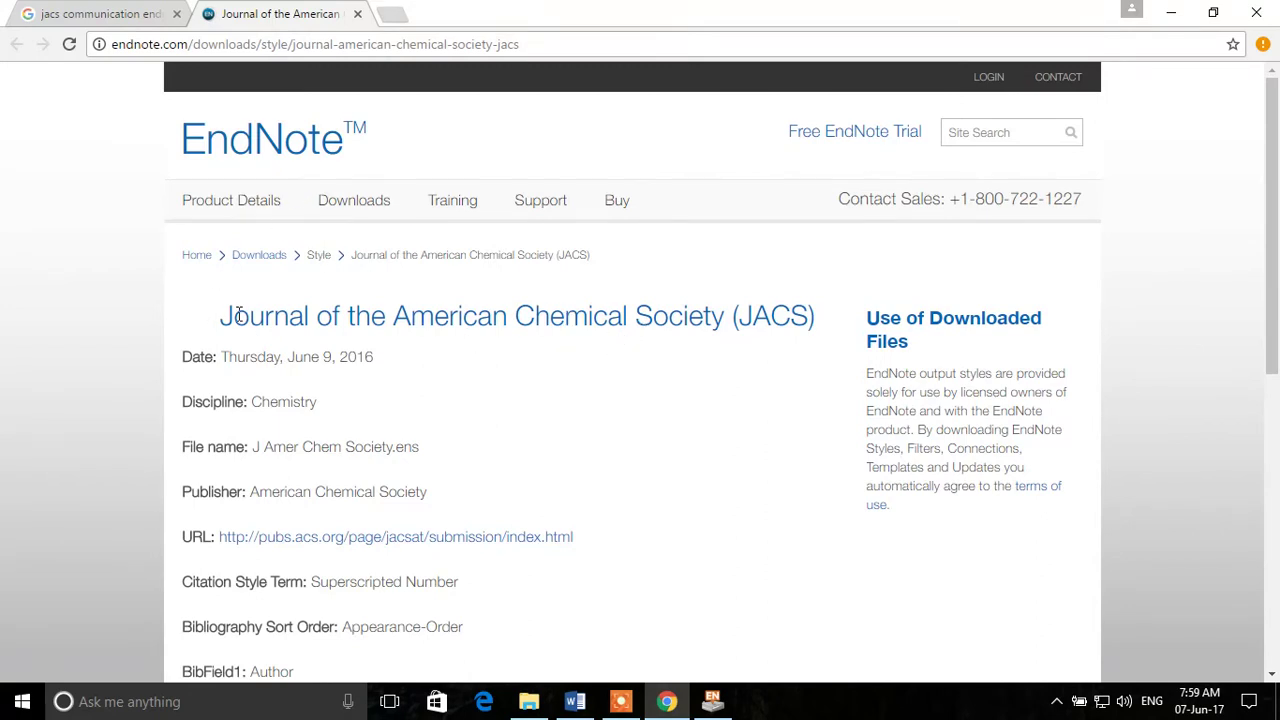
pyautogui.scroll(-3, 552, 317)
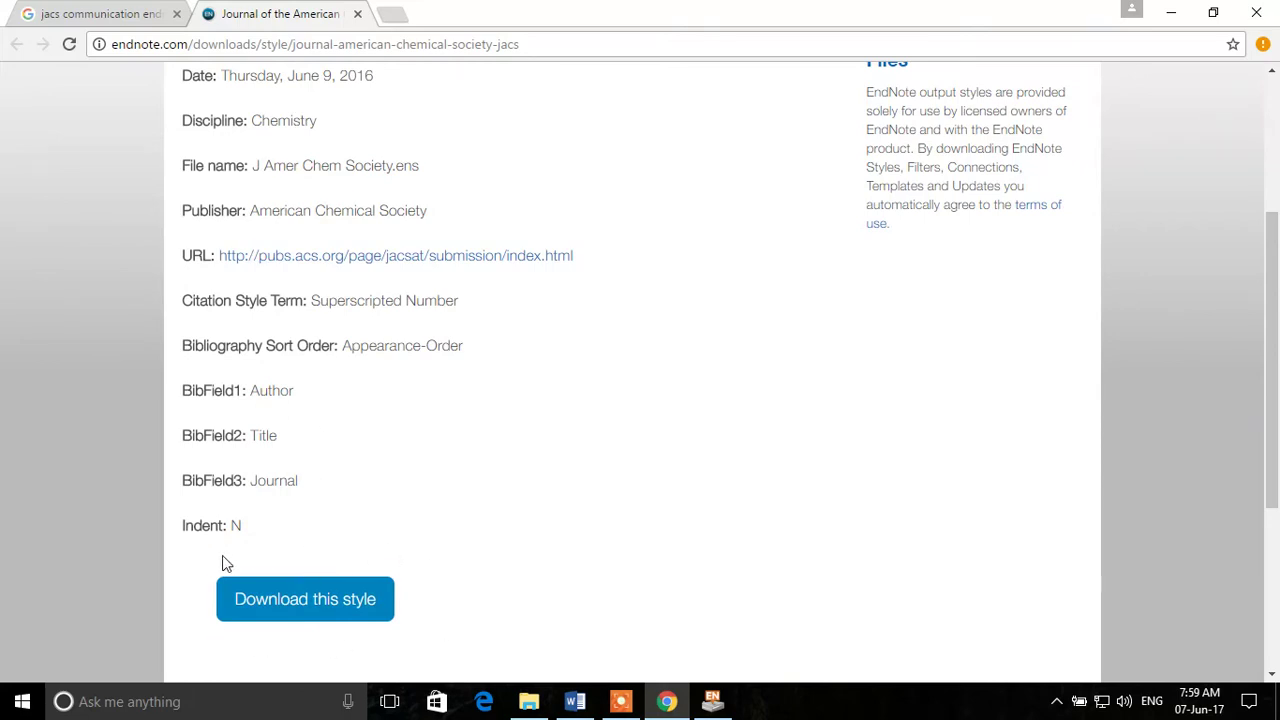
pyautogui.click(327, 605)
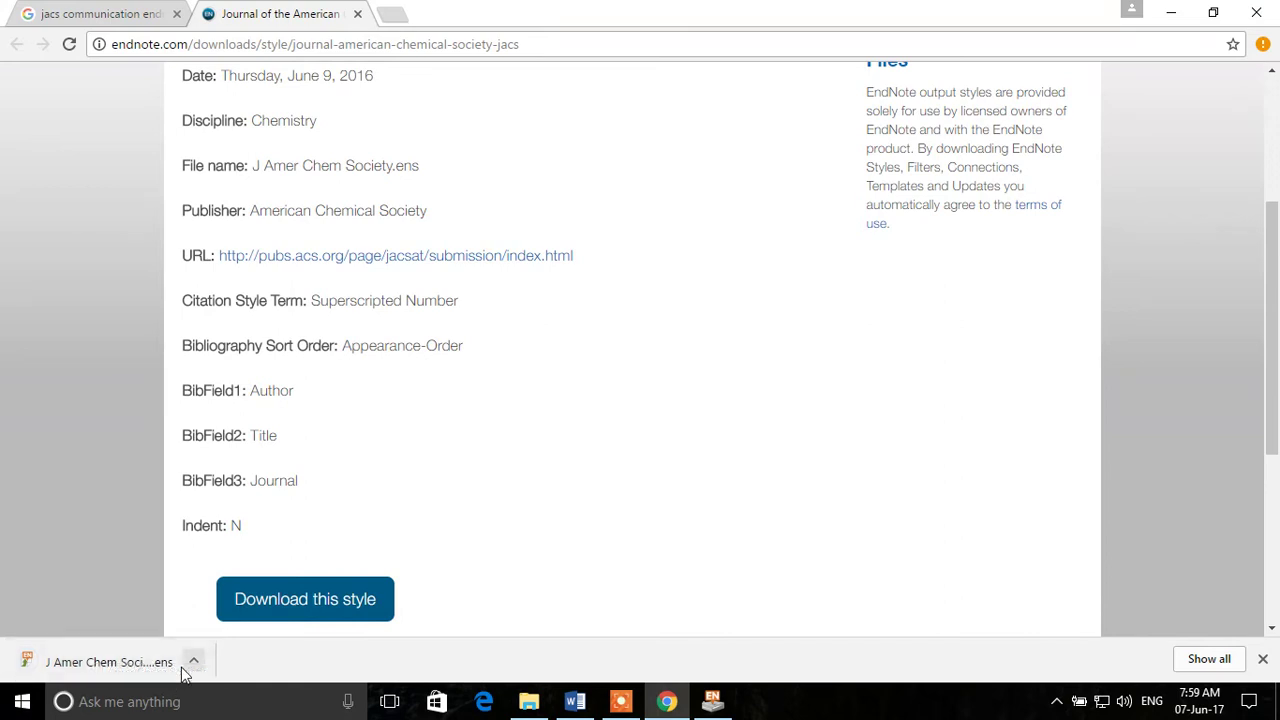
pyautogui.click(155, 659)
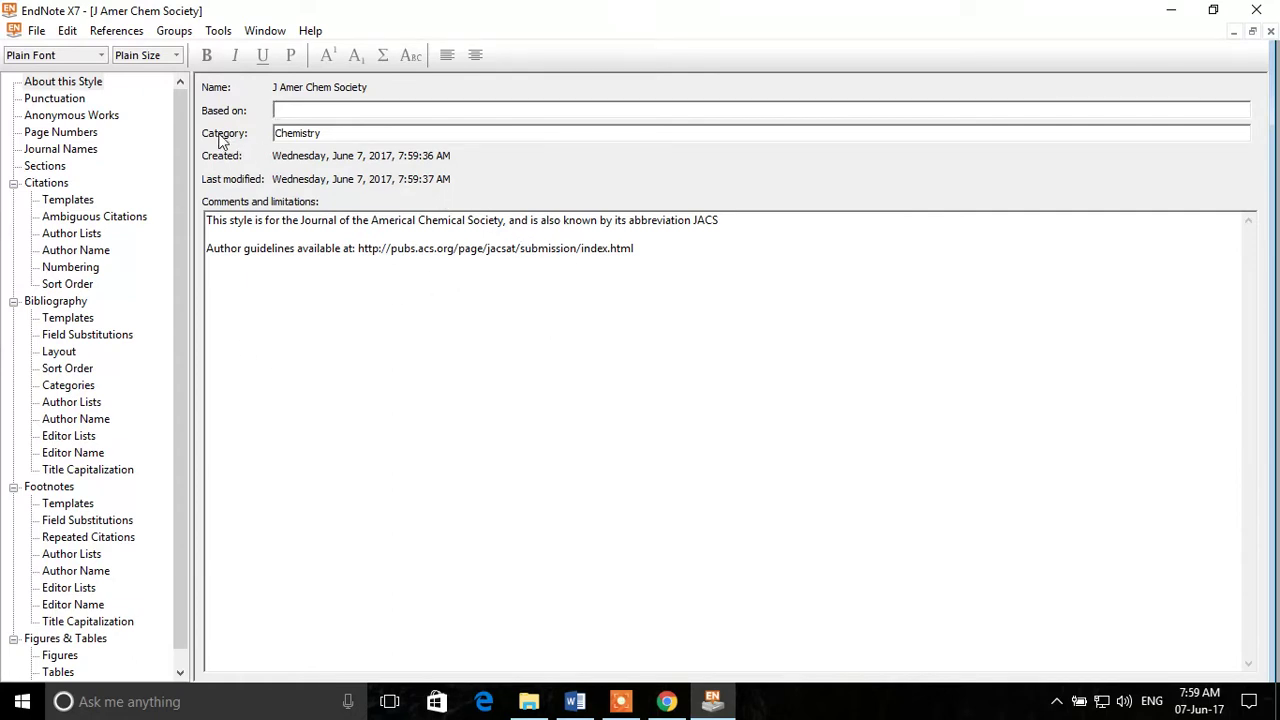
# Save the downloaded style under the name JACS and close the style editor.
pyautogui.click(37, 31)
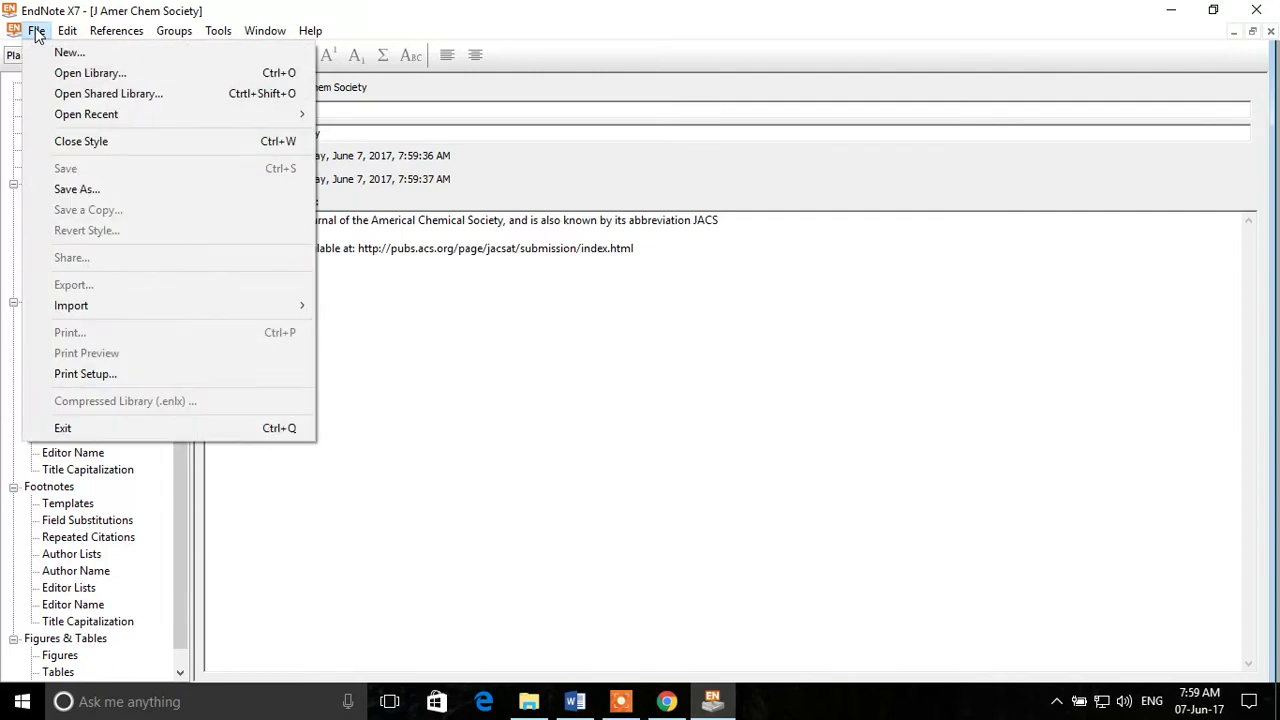
pyautogui.click(118, 190)
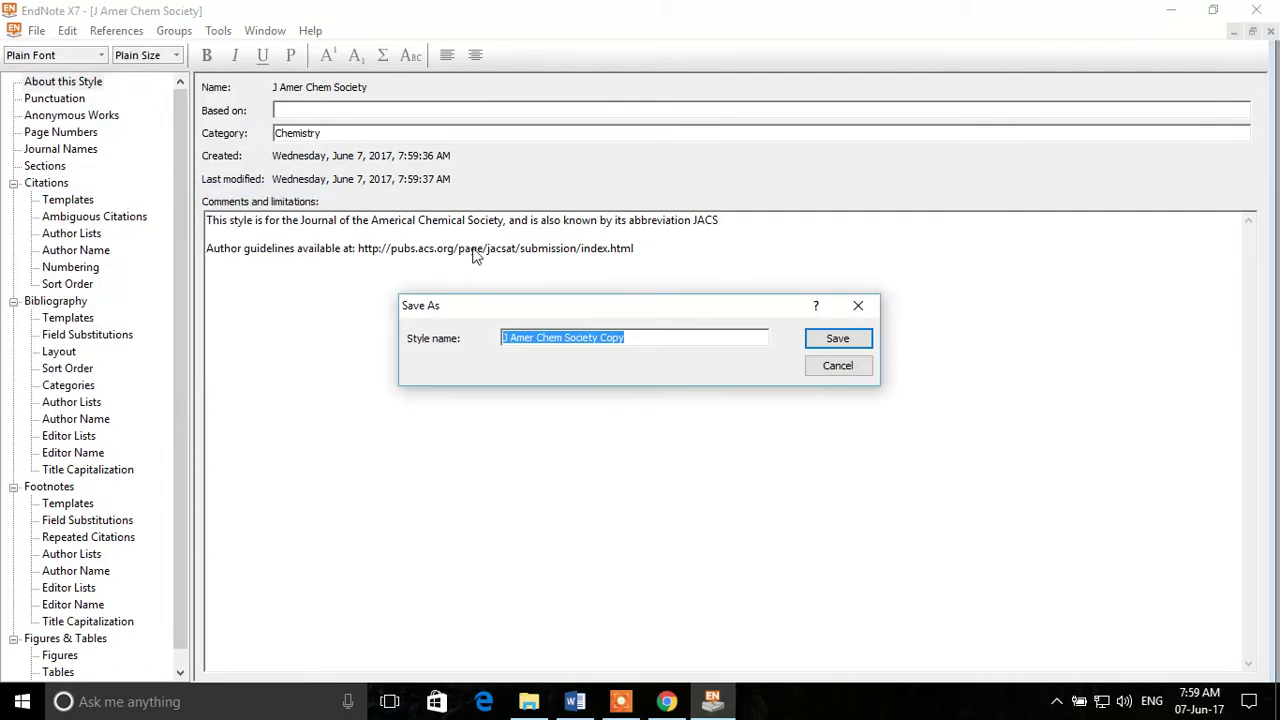
pyautogui.moveTo(640, 337); pyautogui.dragTo(600, 341)
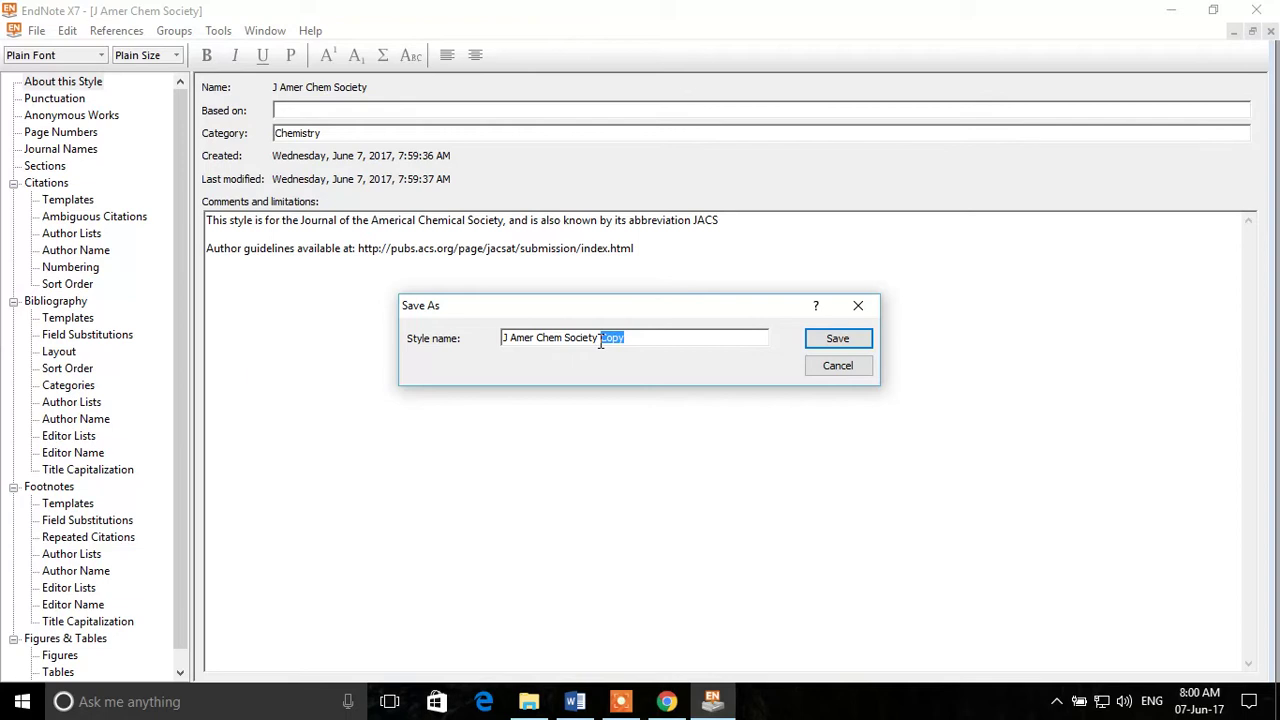
pyautogui.press('BackSpace')
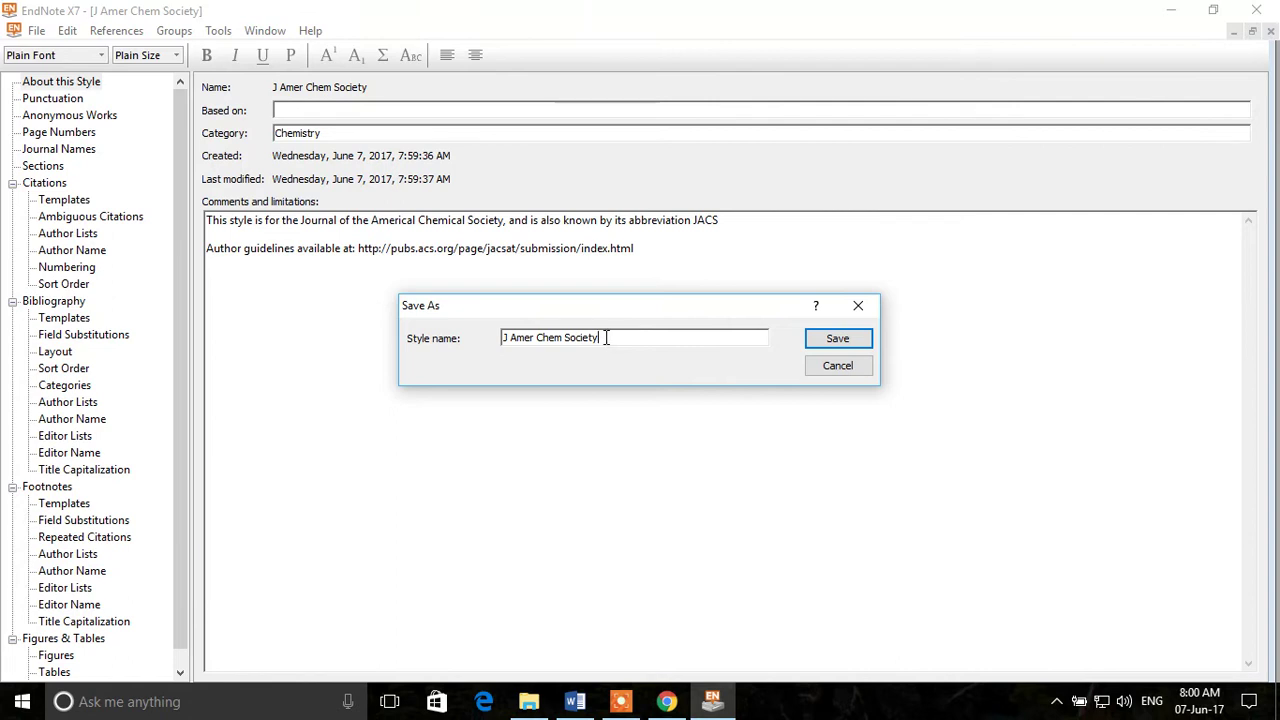
pyautogui.moveTo(606, 338); pyautogui.dragTo(502, 339)
pyautogui.write('JACS')
pyautogui.click(849, 337)
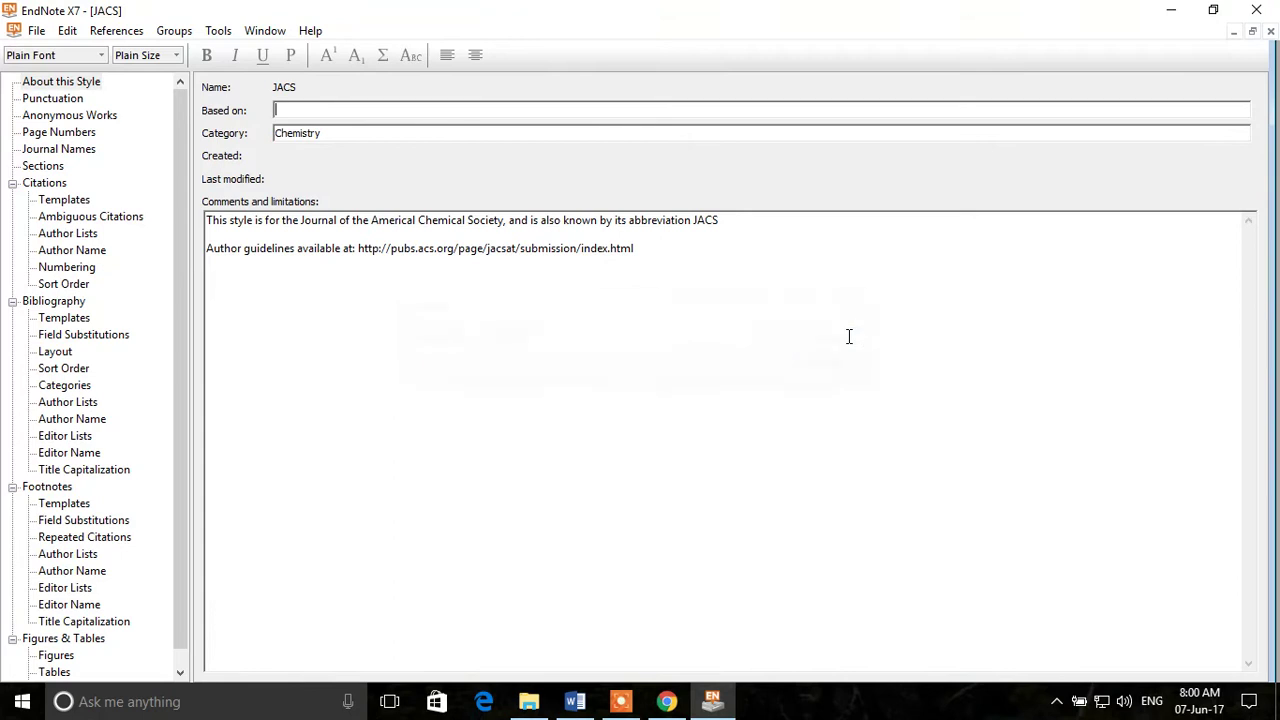
pyautogui.click(1271, 31)
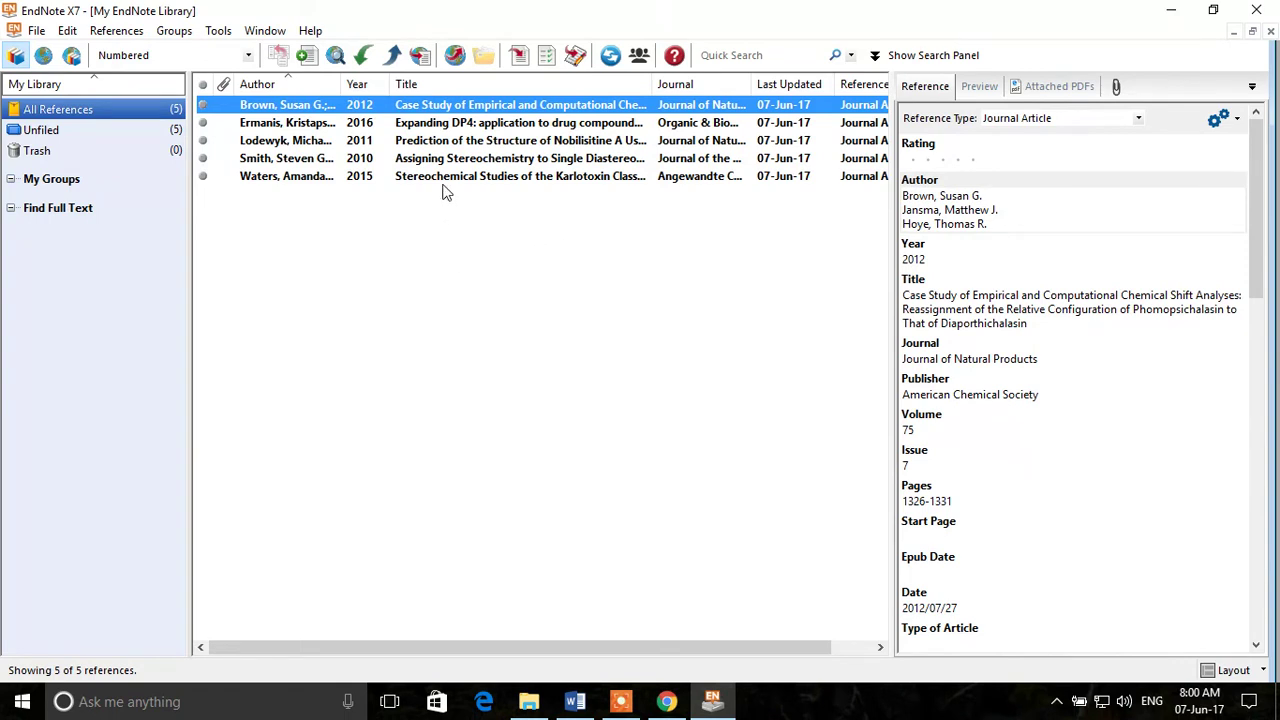
# Search the full style list for 'jacs' and choose JACS as the output style.
pyautogui.click(249, 56)
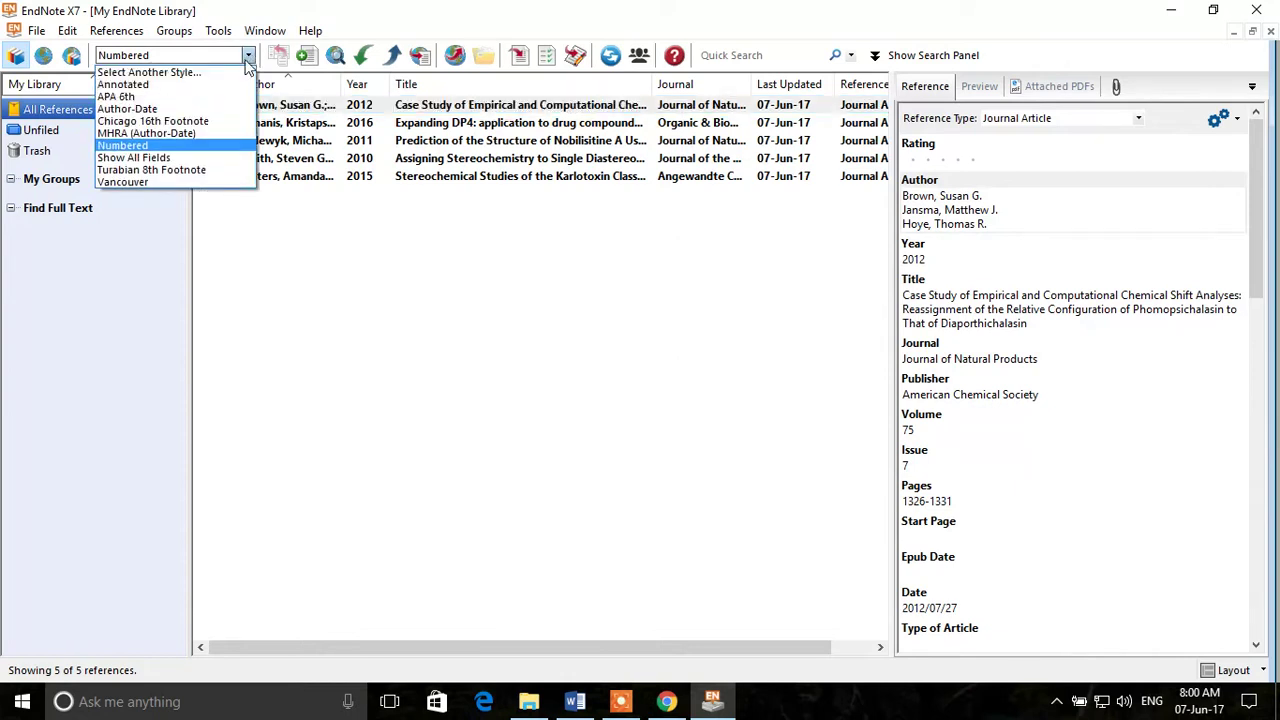
pyautogui.click(158, 73)
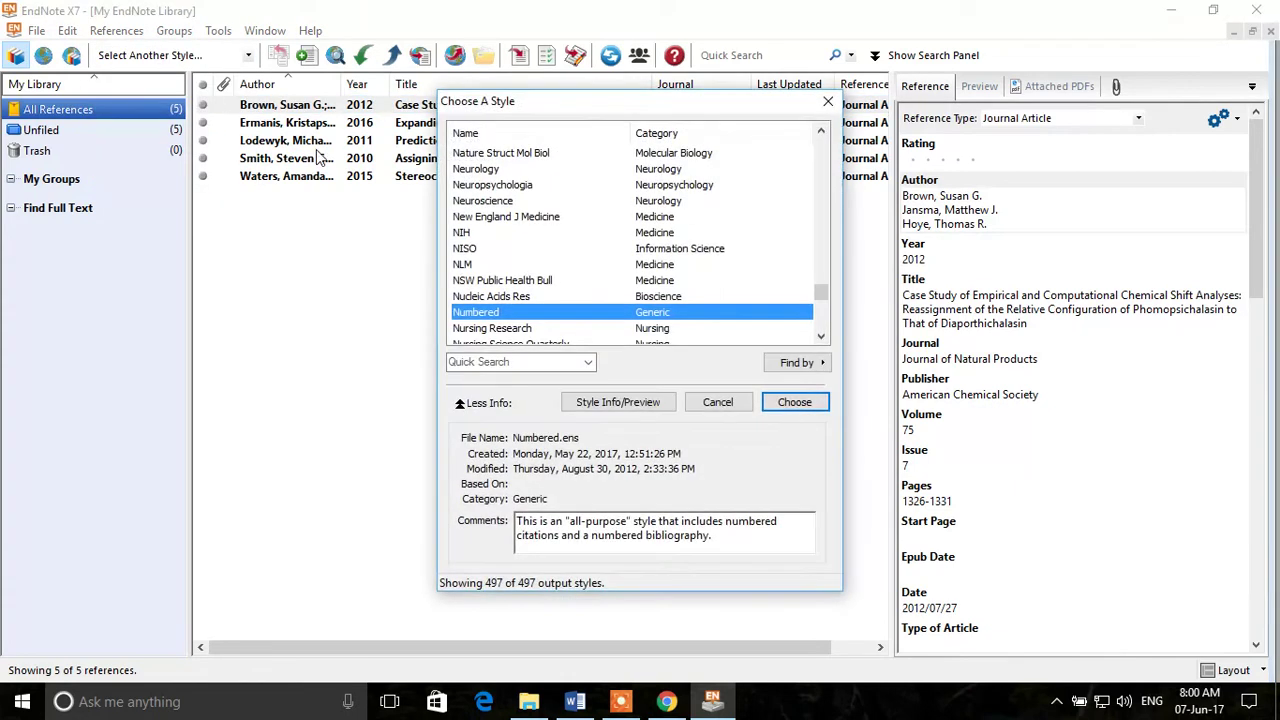
pyautogui.click(509, 363)
pyautogui.write('jacs')
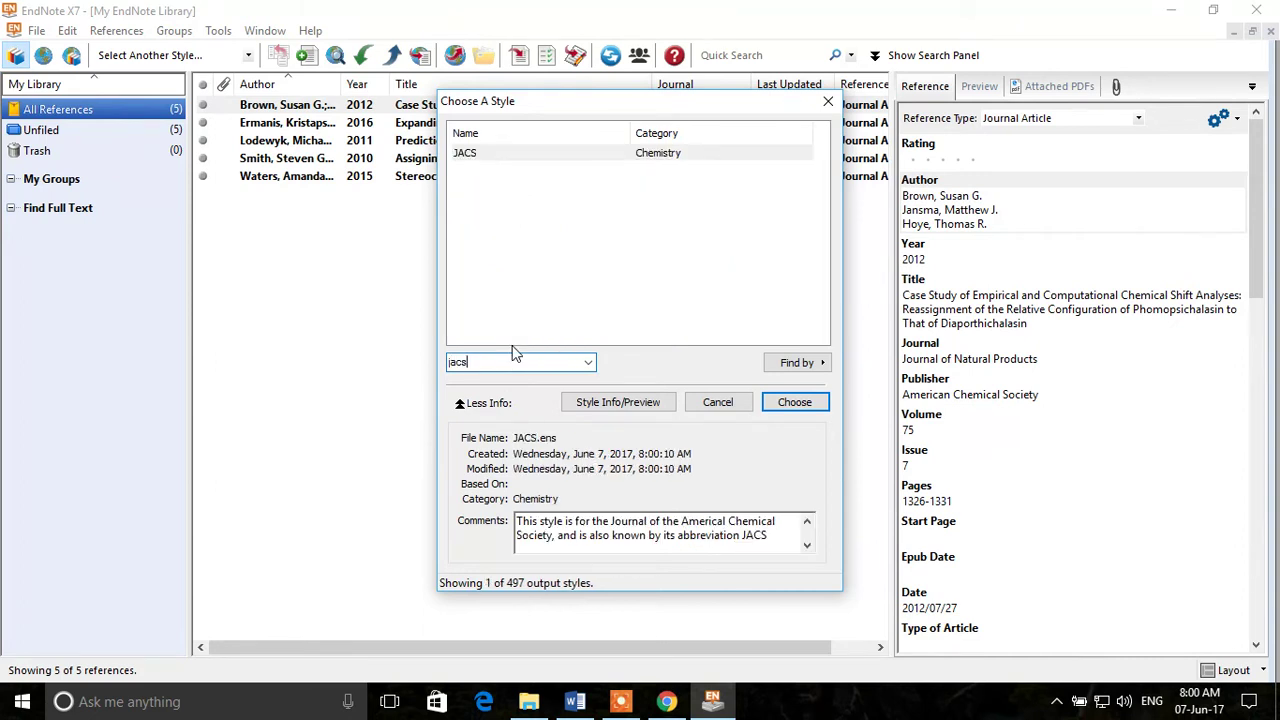
pyautogui.click(493, 153)
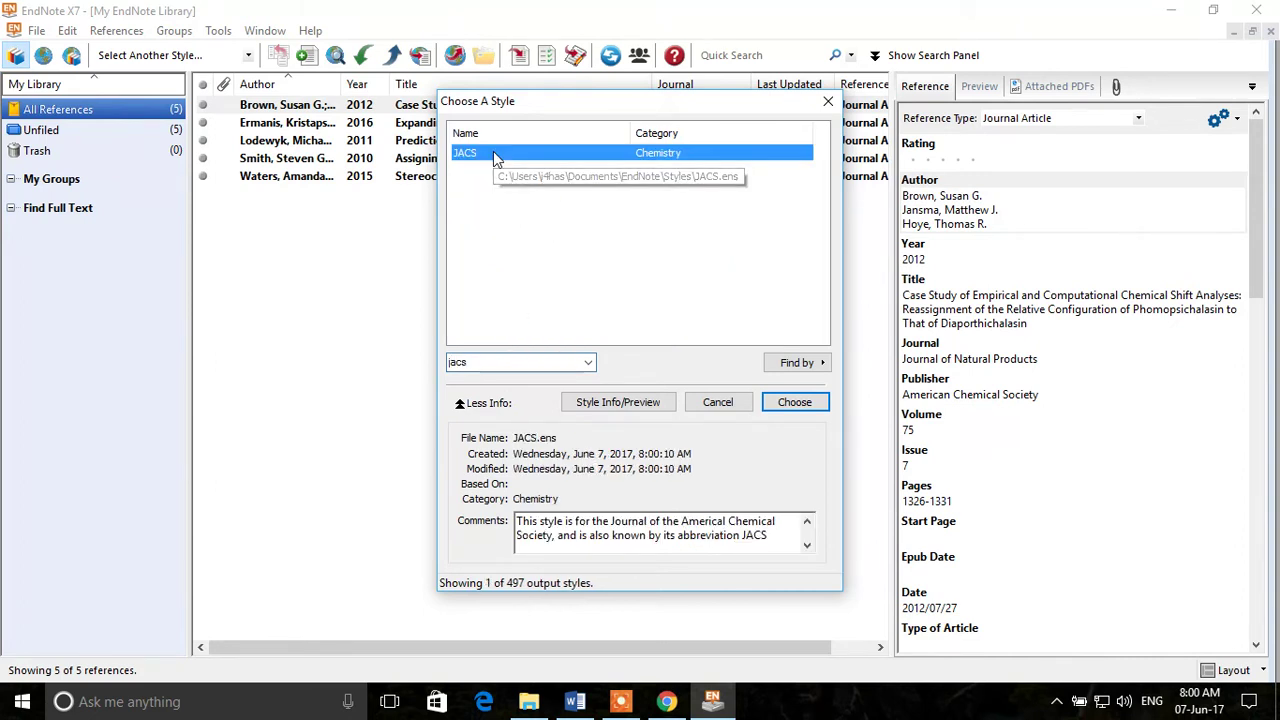
pyautogui.click(792, 404)
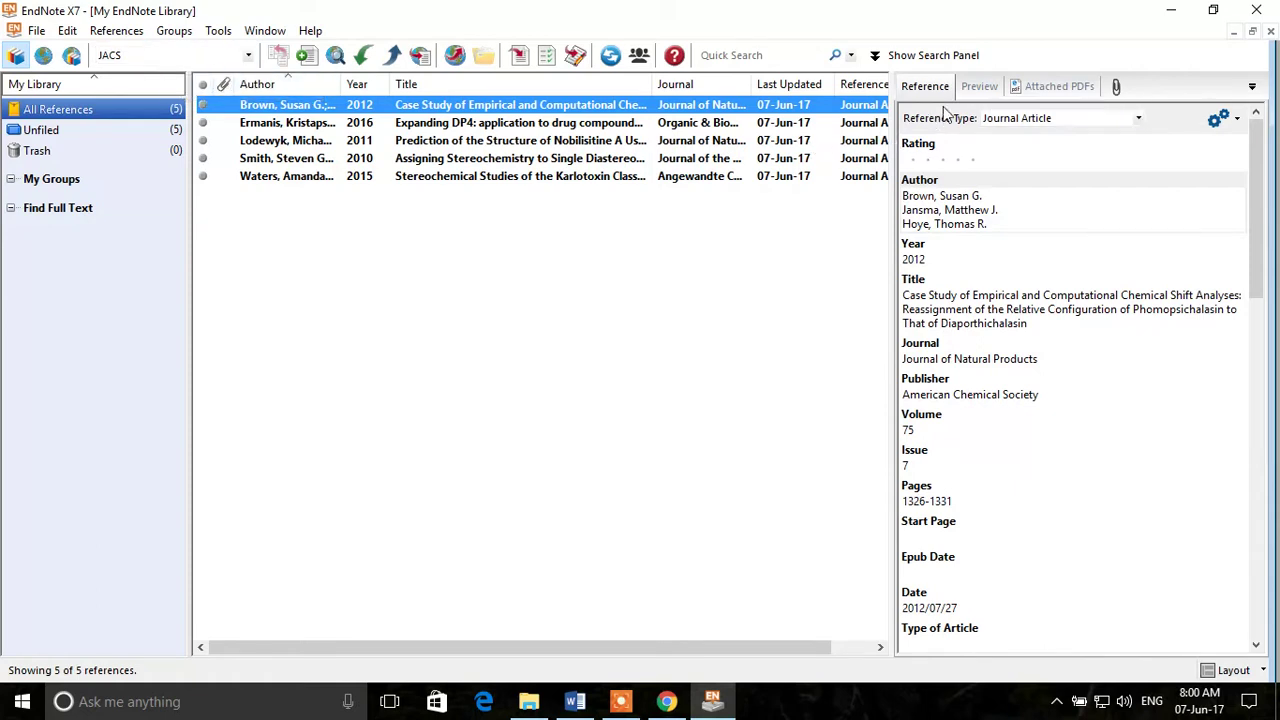
# Show the 2012 Journal of Natural Products reference's JACS-formatted preview and widen the preview pane.
pyautogui.click(986, 88)
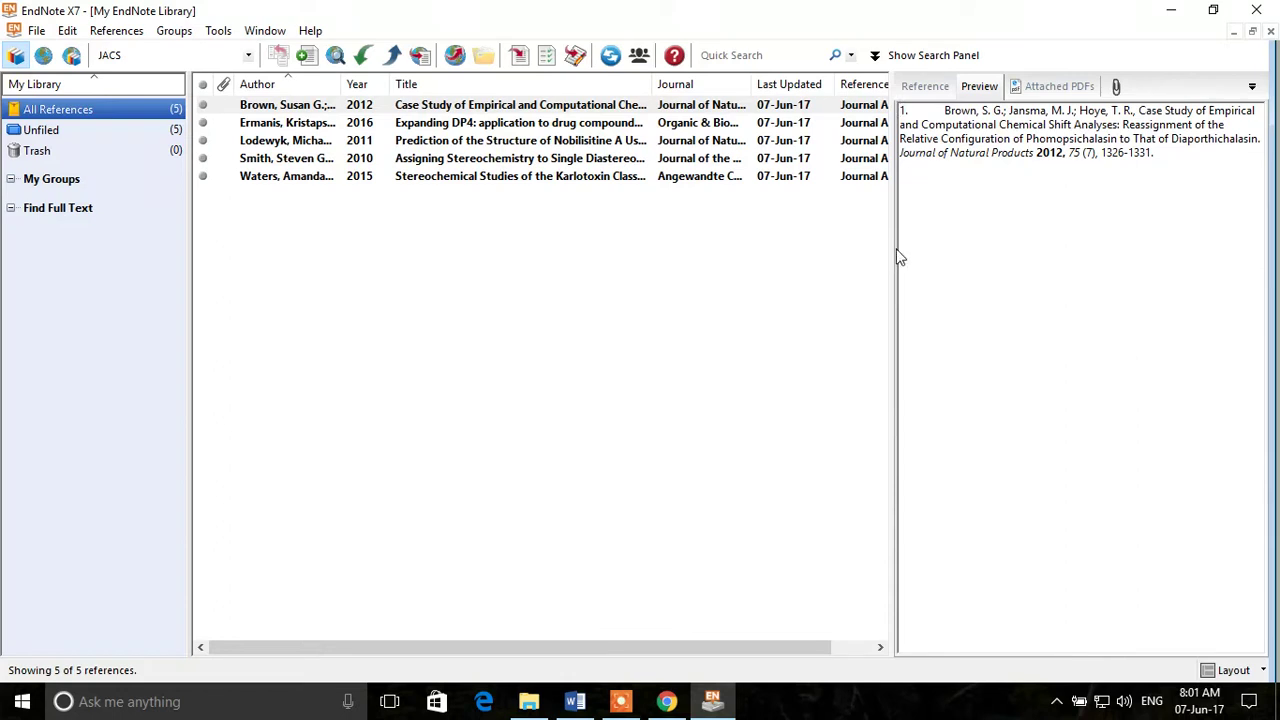
pyautogui.moveTo(897, 239); pyautogui.dragTo(911, 238)
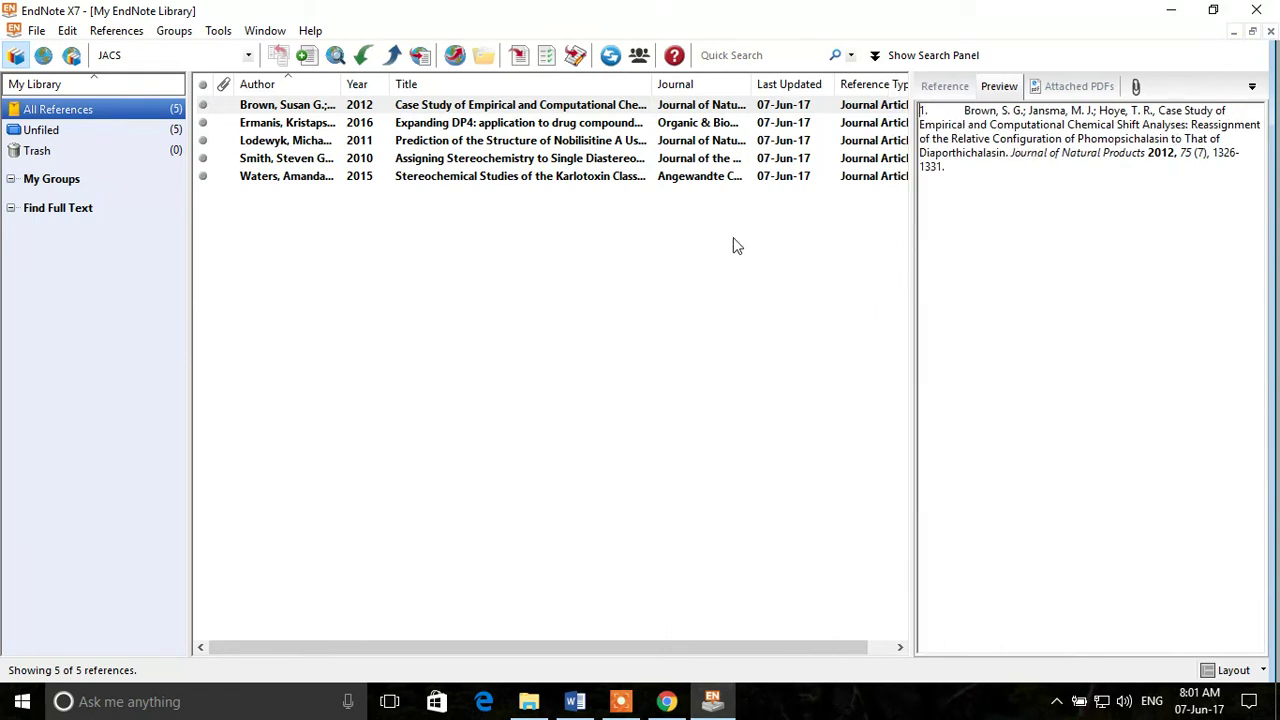
pyautogui.click(706, 246)
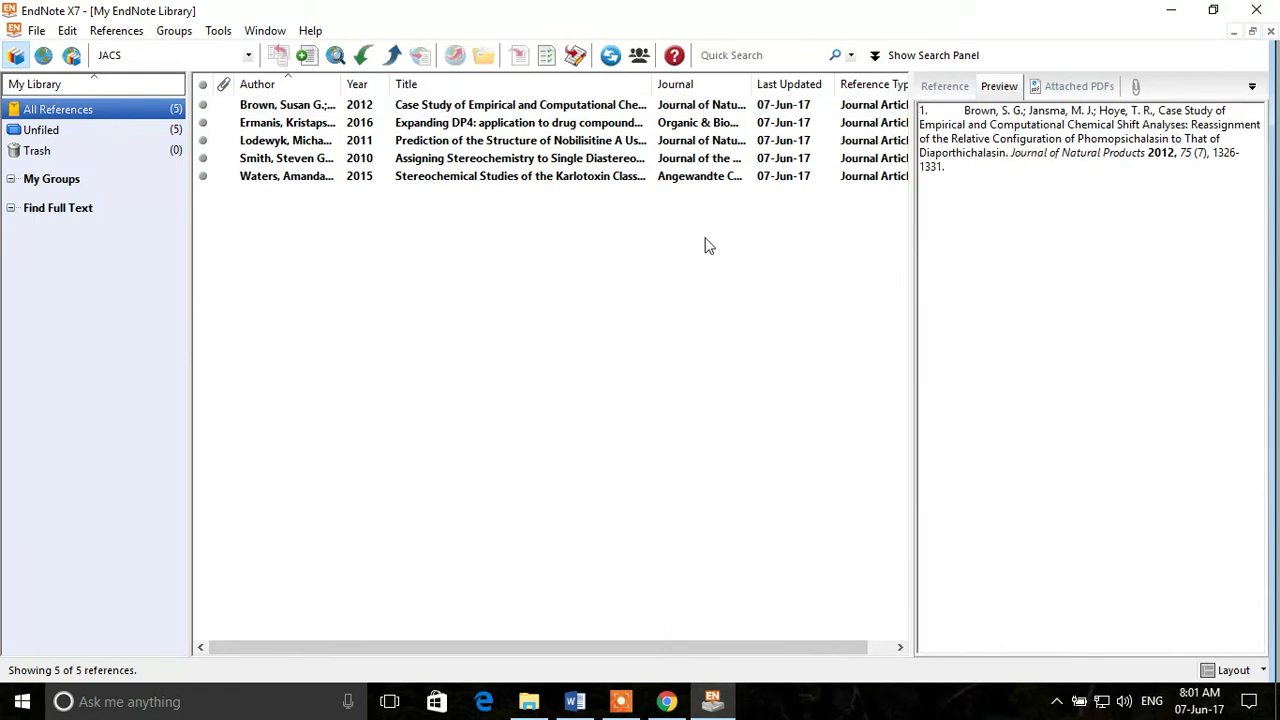
pyautogui.click(66, 31)
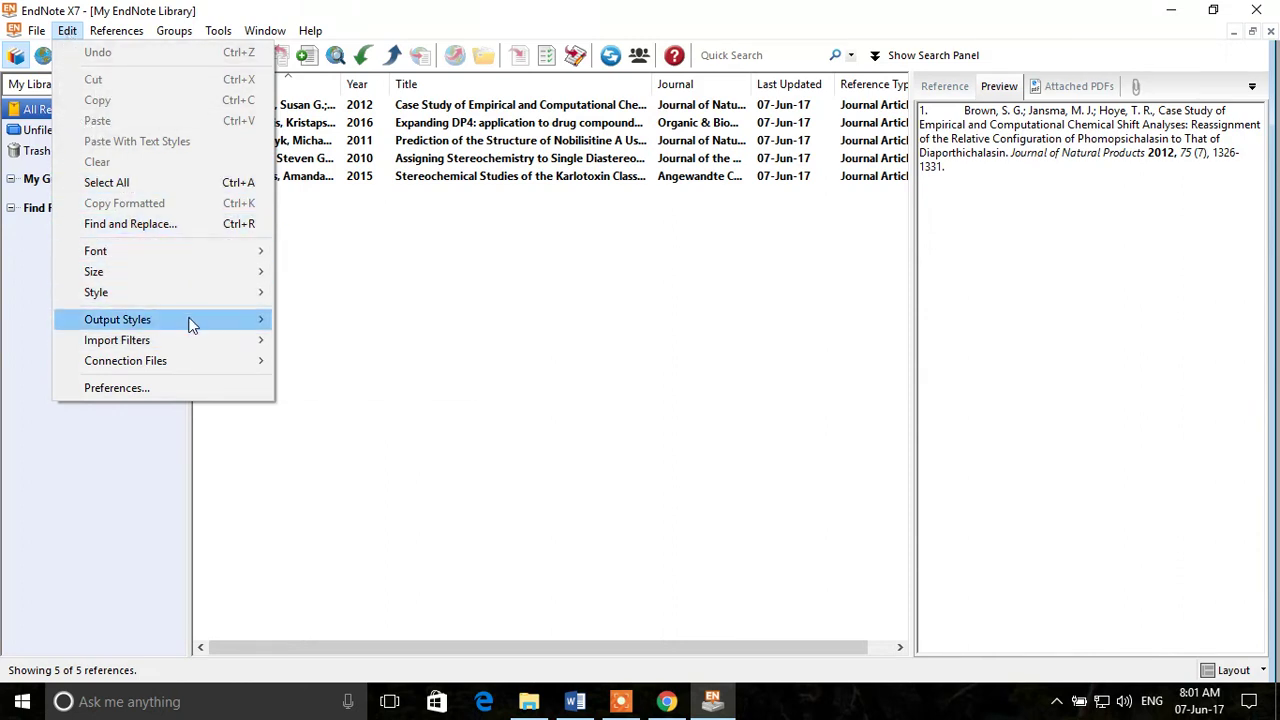
# Open the JACS output style for editing and start saving a copy via Save As.
pyautogui.moveTo(191, 323)
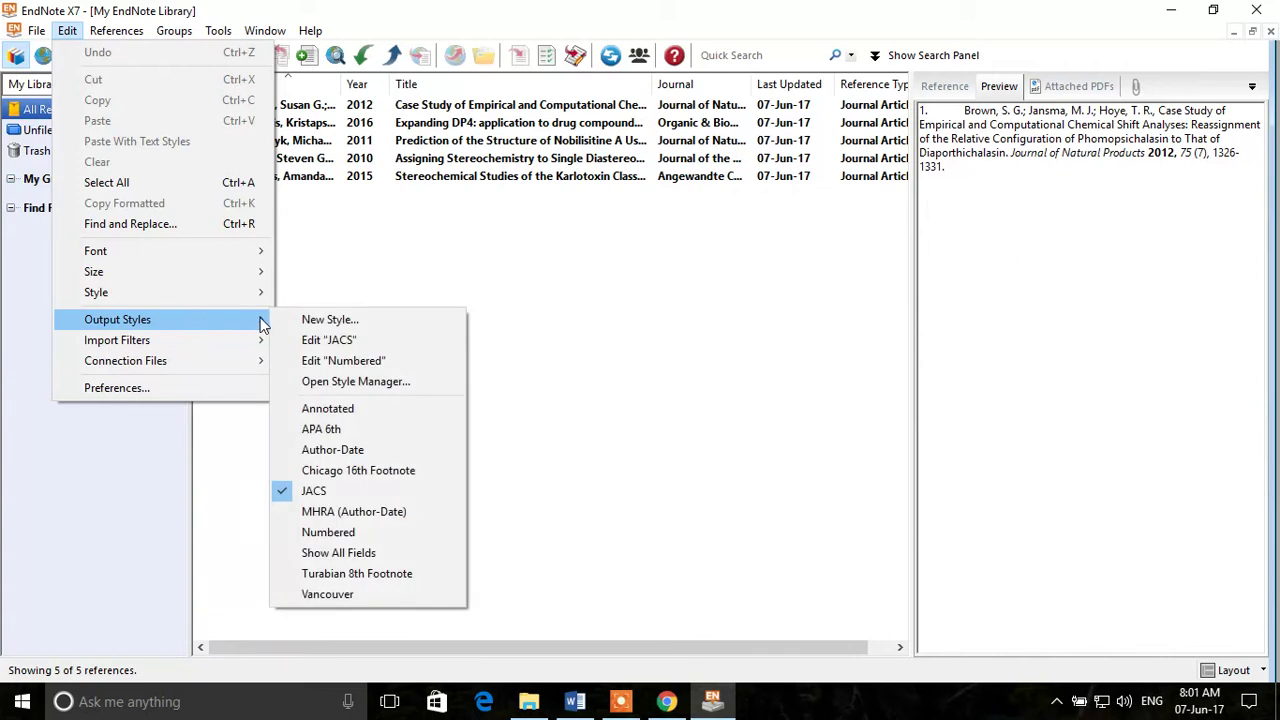
pyautogui.click(388, 343)
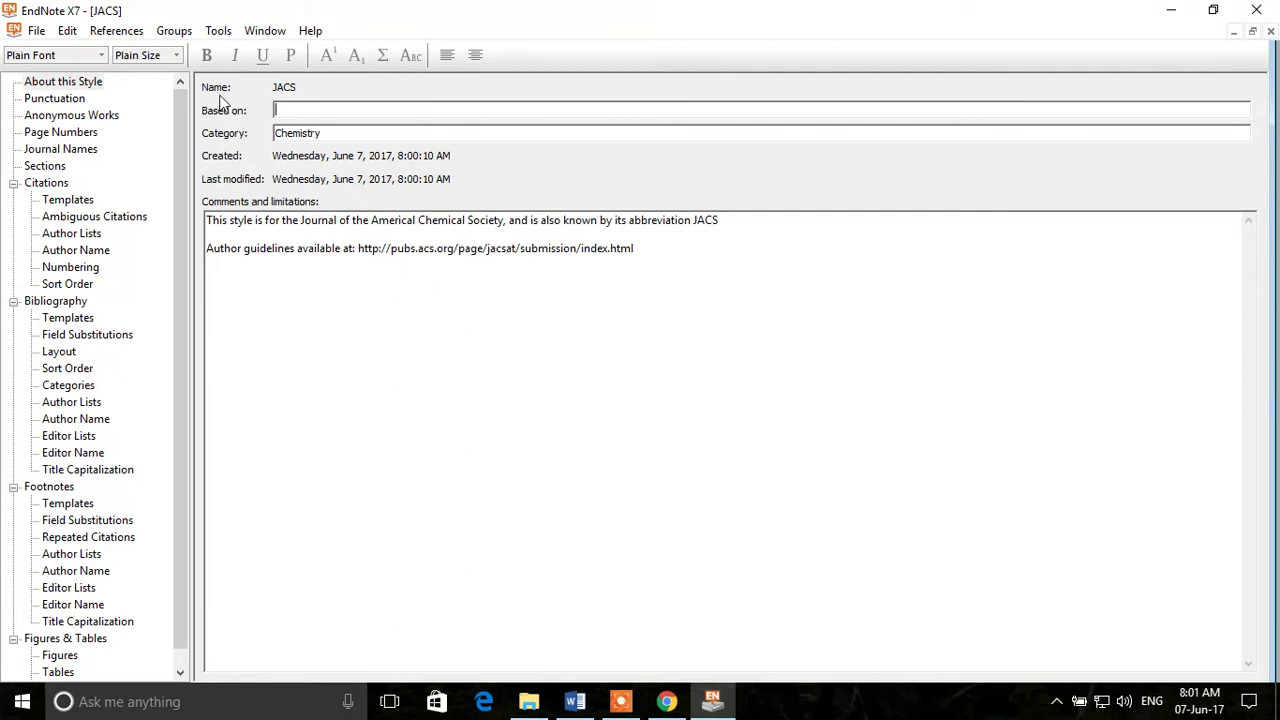
pyautogui.click(37, 31)
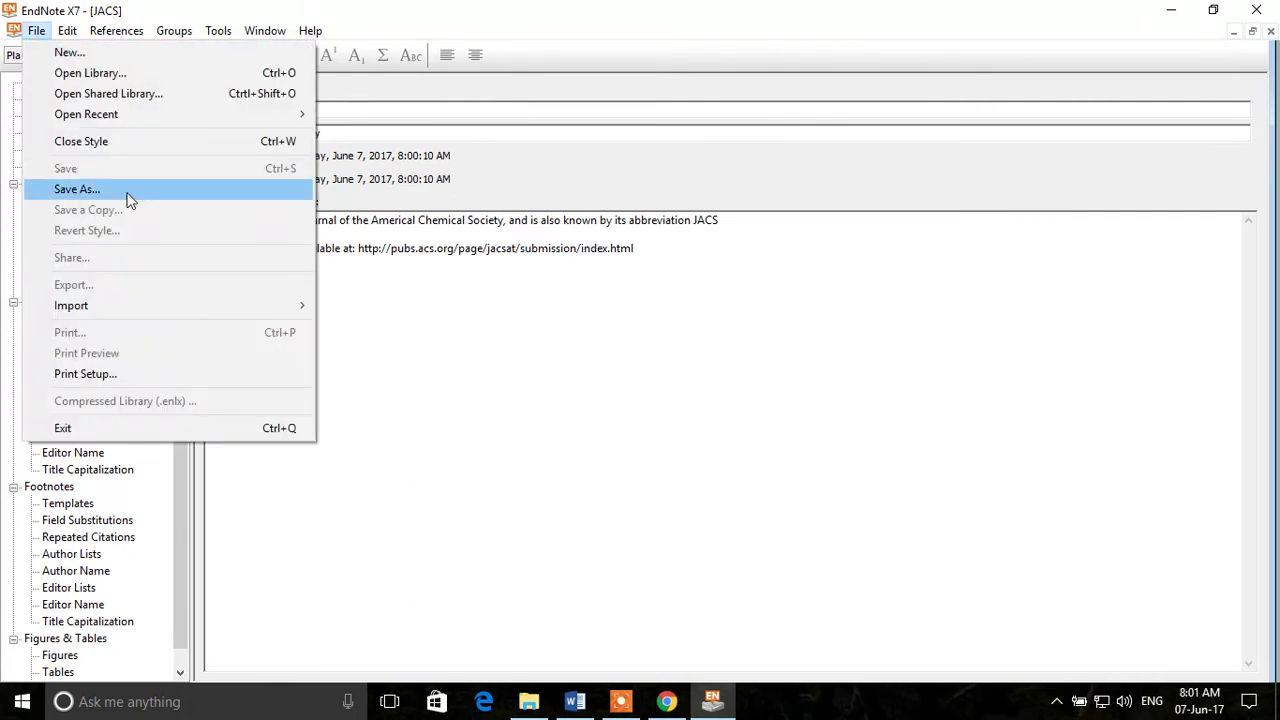
pyautogui.click(128, 192)
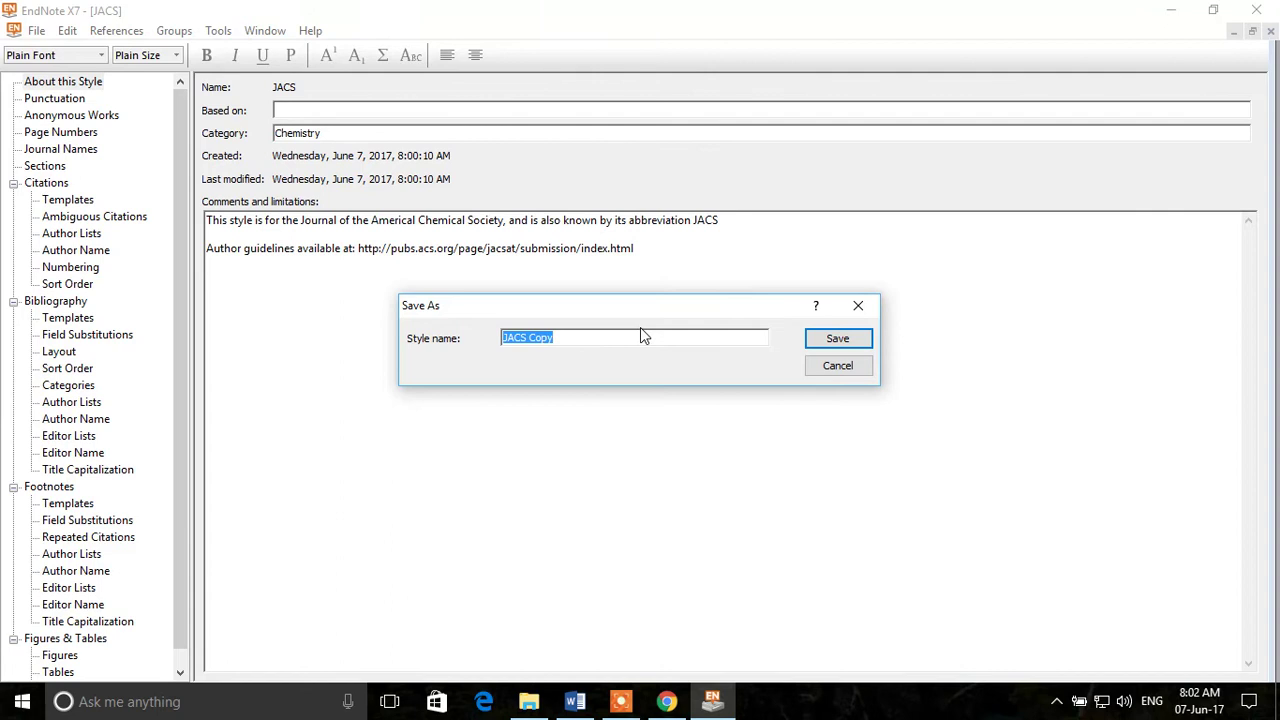
# Name the JACS copy MyEndnoteStyle and save it.
pyautogui.write('MyEndnoteStyle')
pyautogui.click(858, 343)
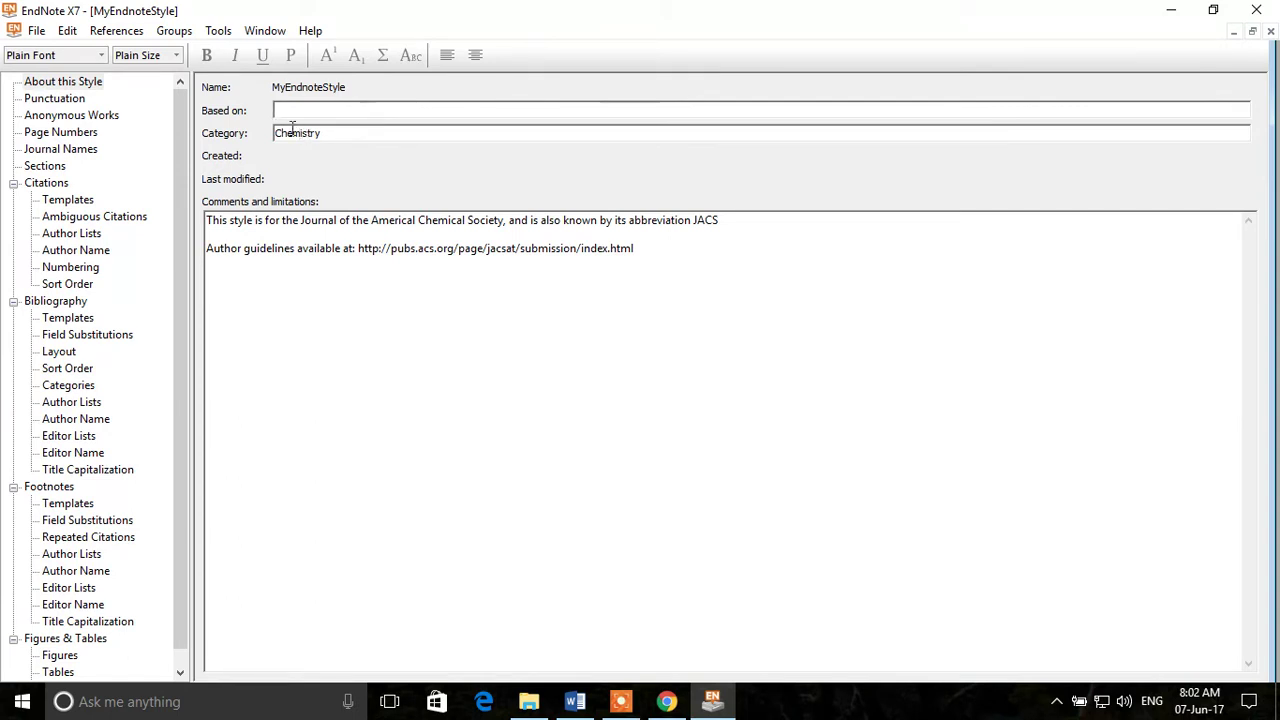
# Set MyEndnoteStyle's Page Numbers option to Don't change page numbers.
pyautogui.click(62, 139)
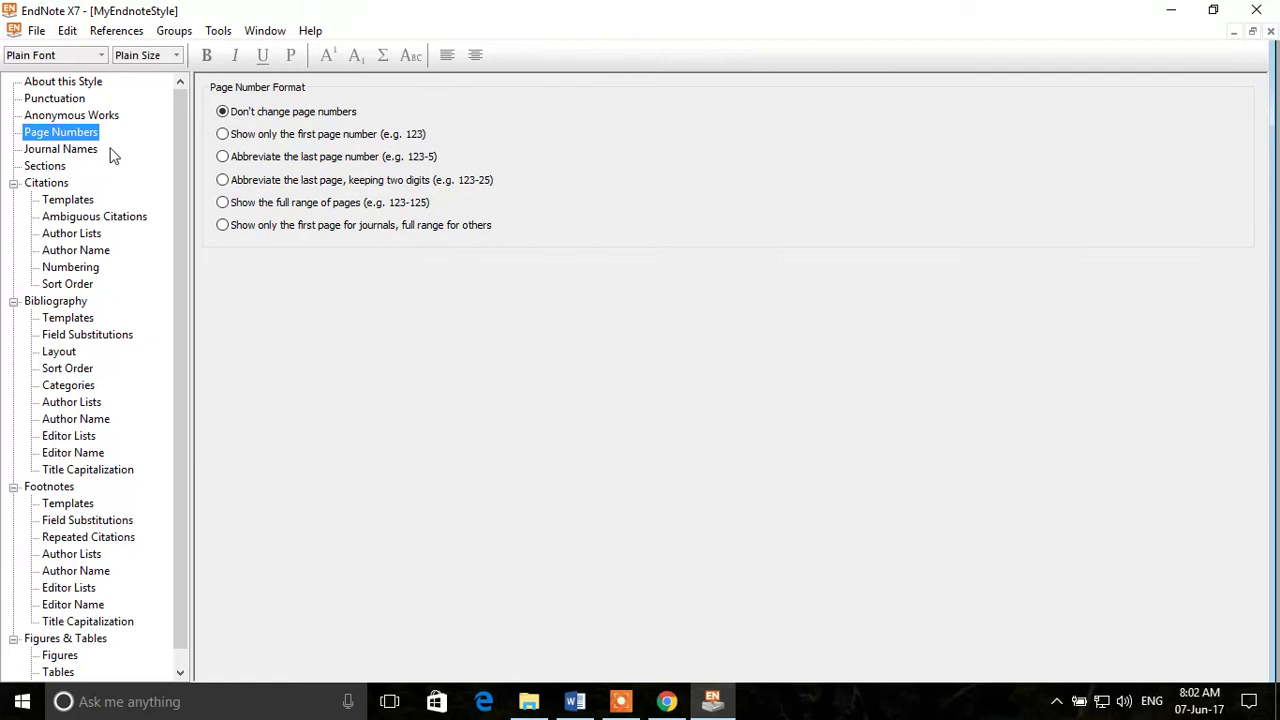
pyautogui.click(326, 138)
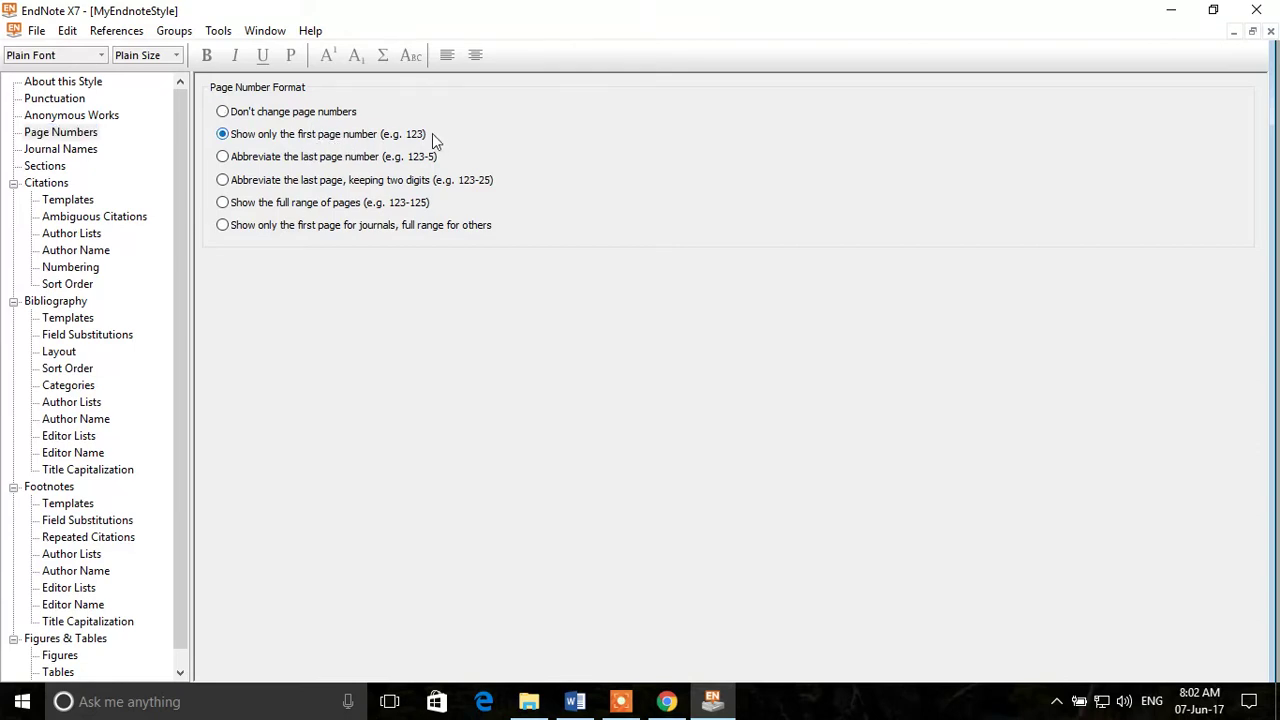
pyautogui.click(276, 161)
pyautogui.click(230, 114)
# Set Journal Names to use the full journal name instead of an abbreviation.
pyautogui.click(60, 150)
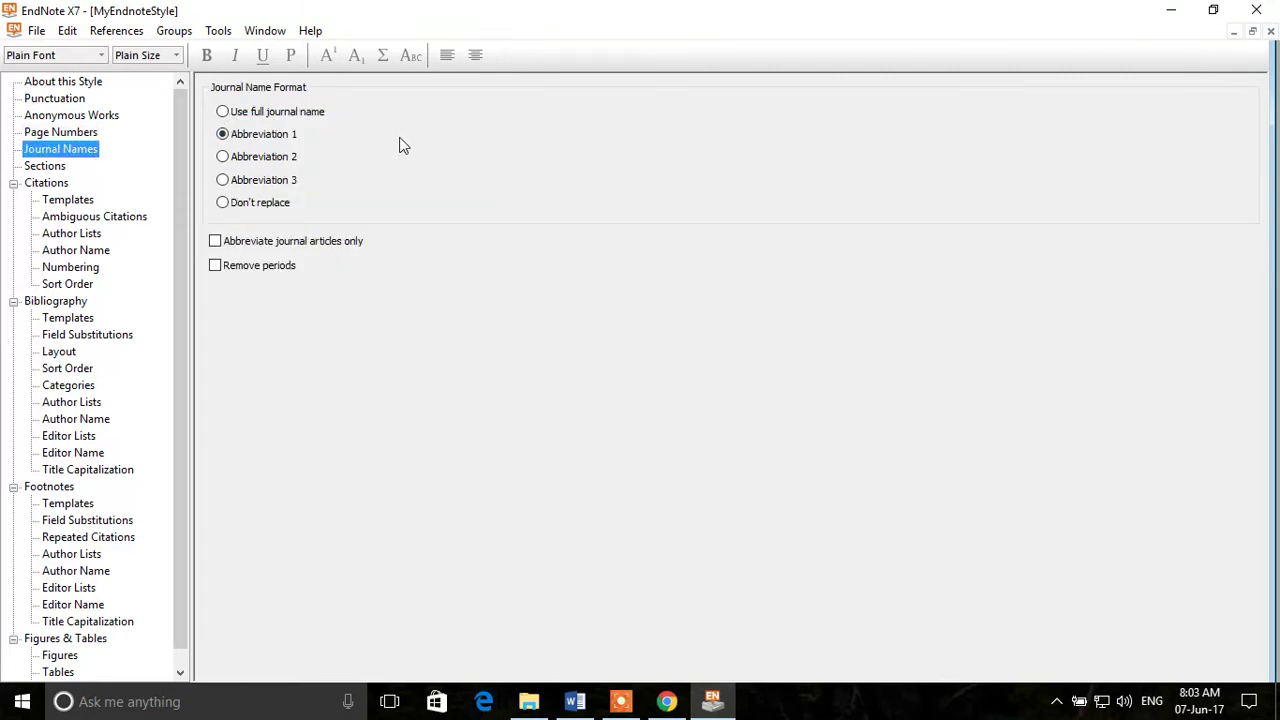
pyautogui.click(307, 117)
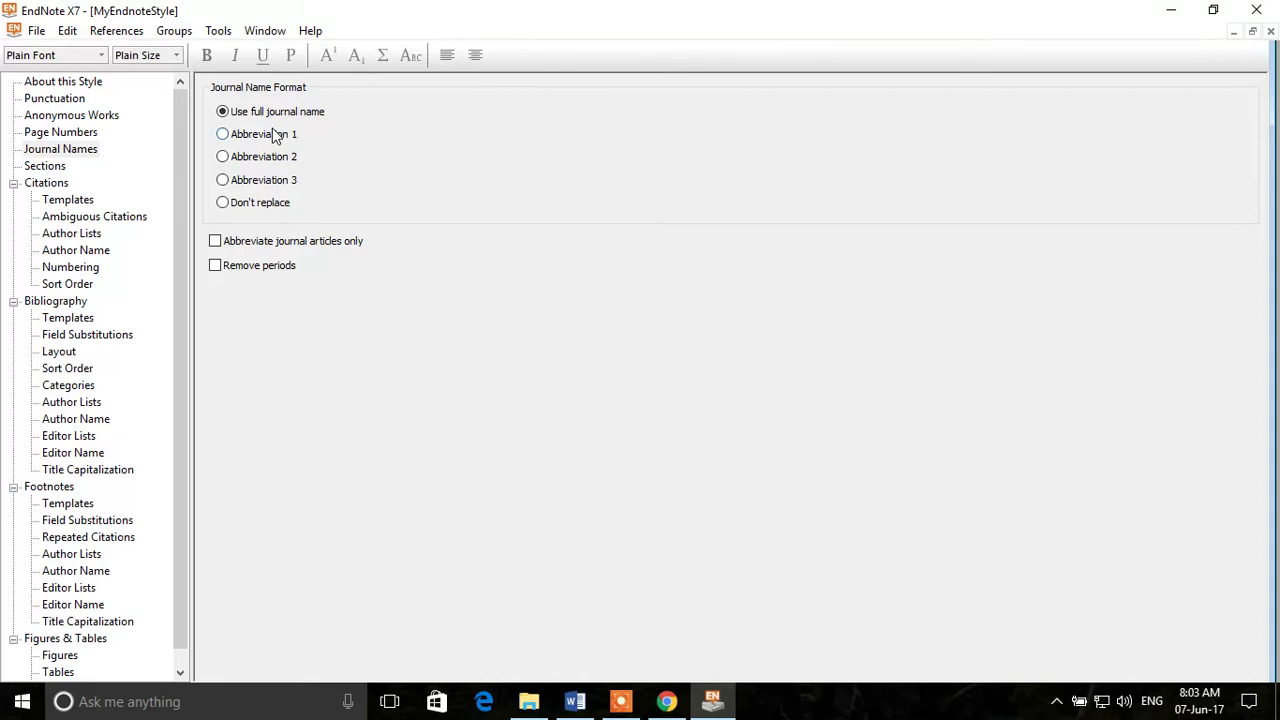
pyautogui.click(42, 167)
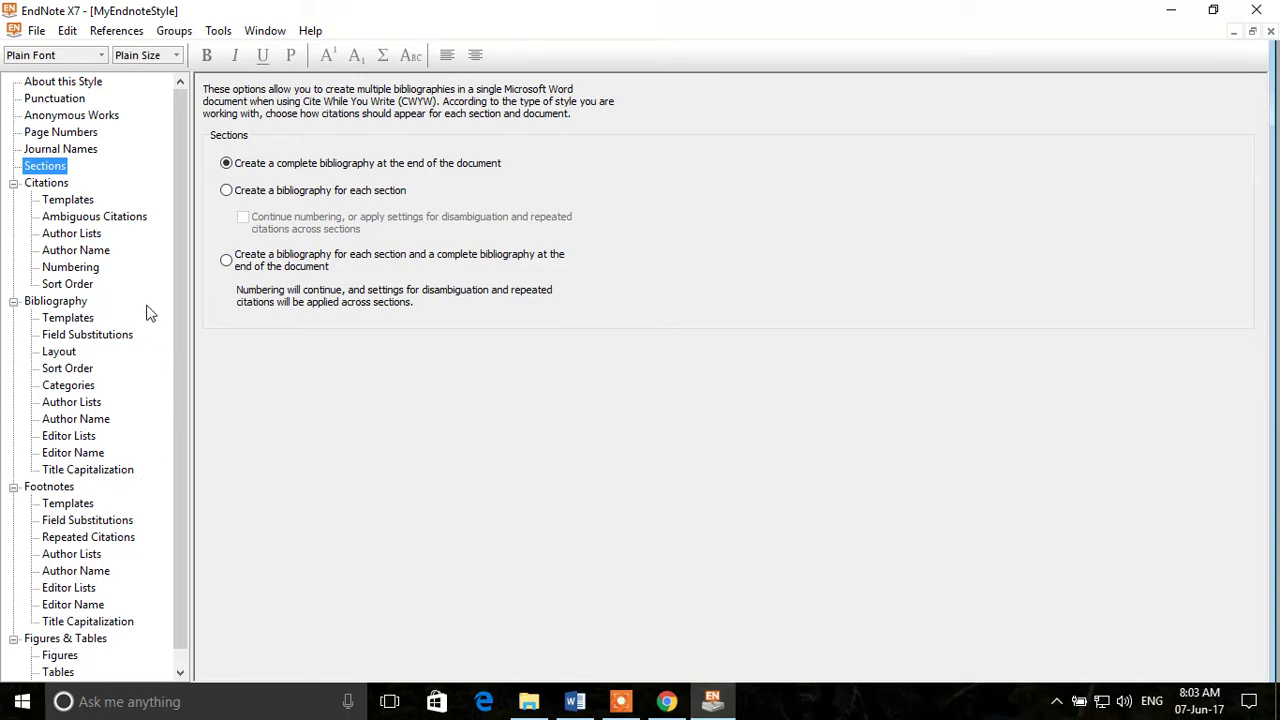
# Format Bibliography.Number in the in-text Citation template as plain text rather than superscript.
pyautogui.click(71, 204)
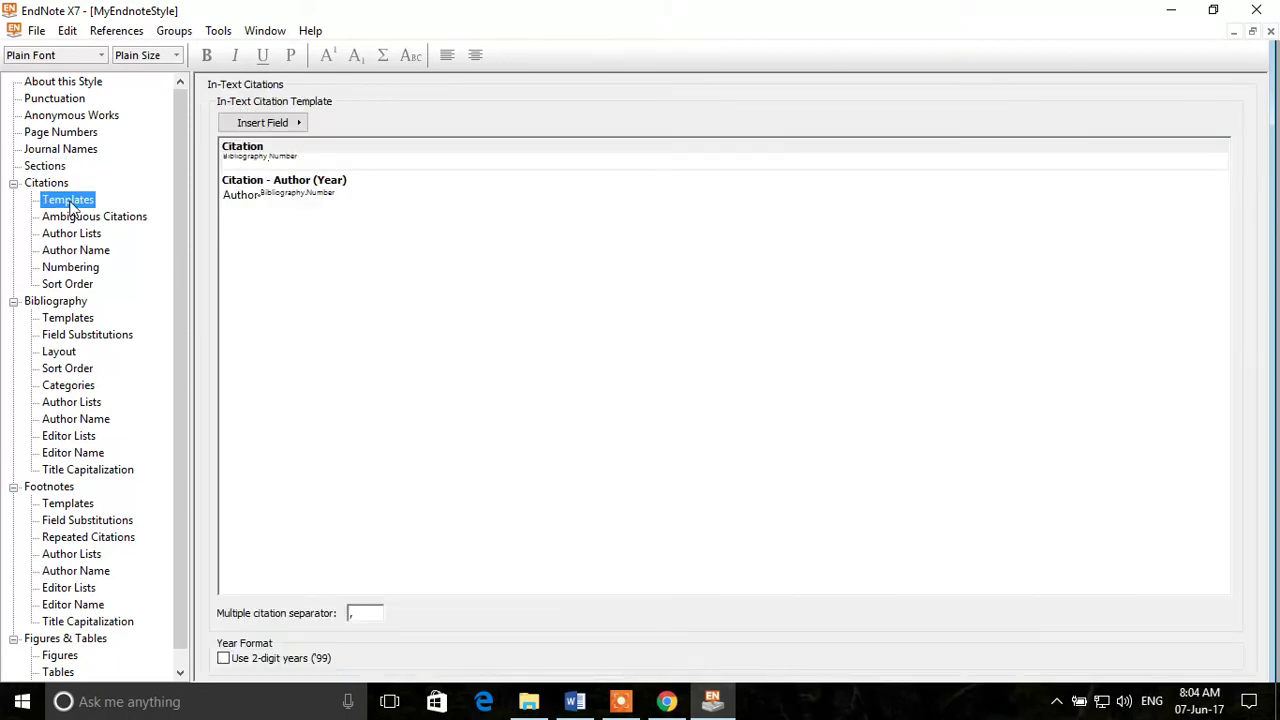
pyautogui.click(306, 155)
pyautogui.moveTo(302, 157); pyautogui.dragTo(195, 160)
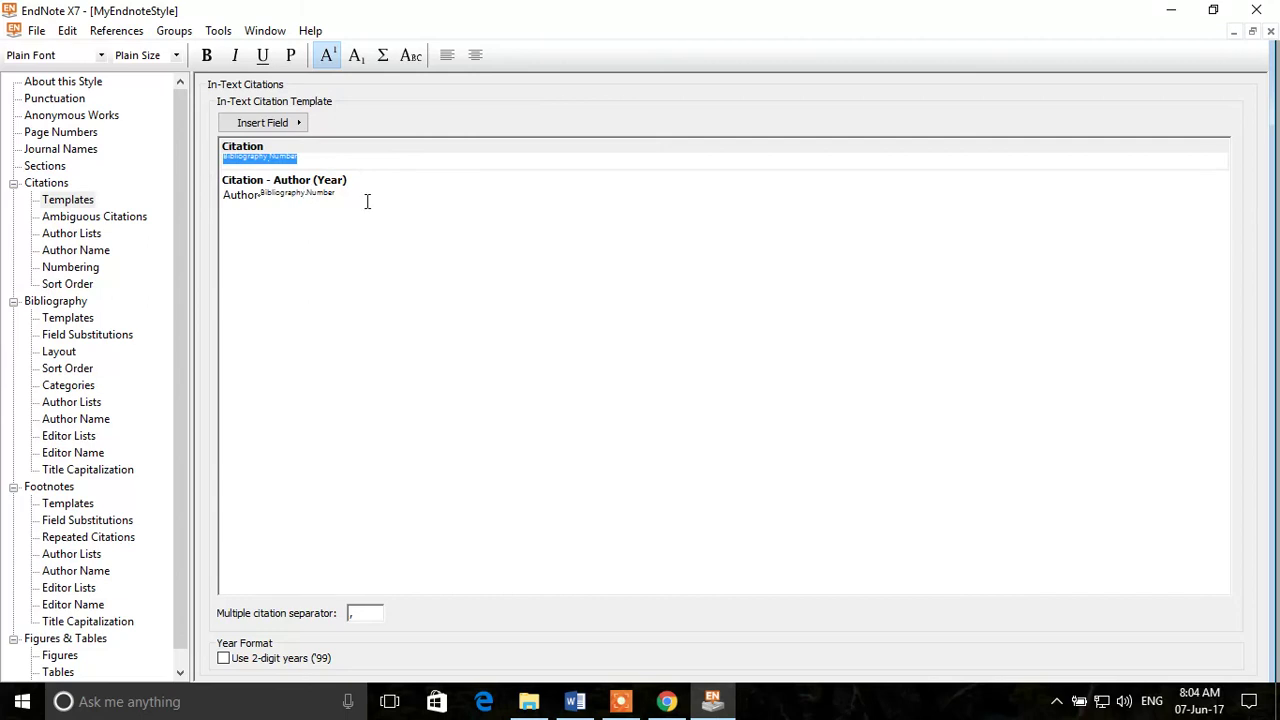
pyautogui.hotkey('ctrl', '=')
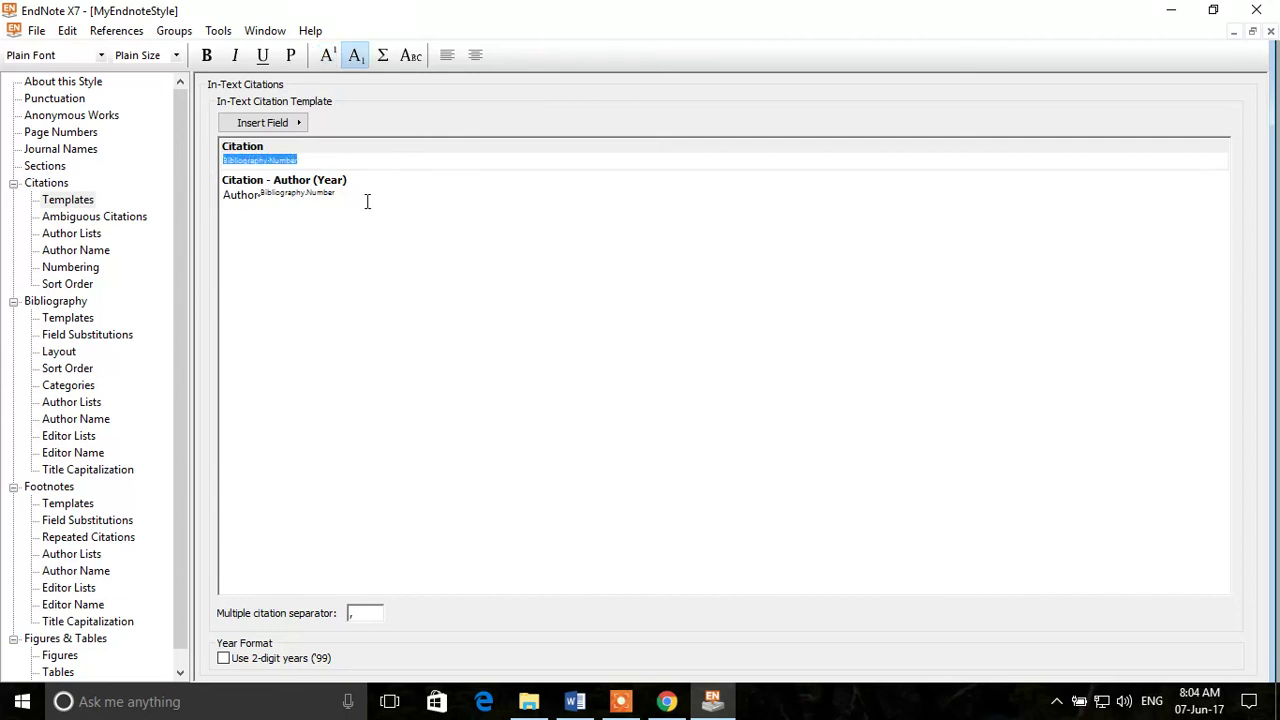
pyautogui.hotkey('ctrl', 't')
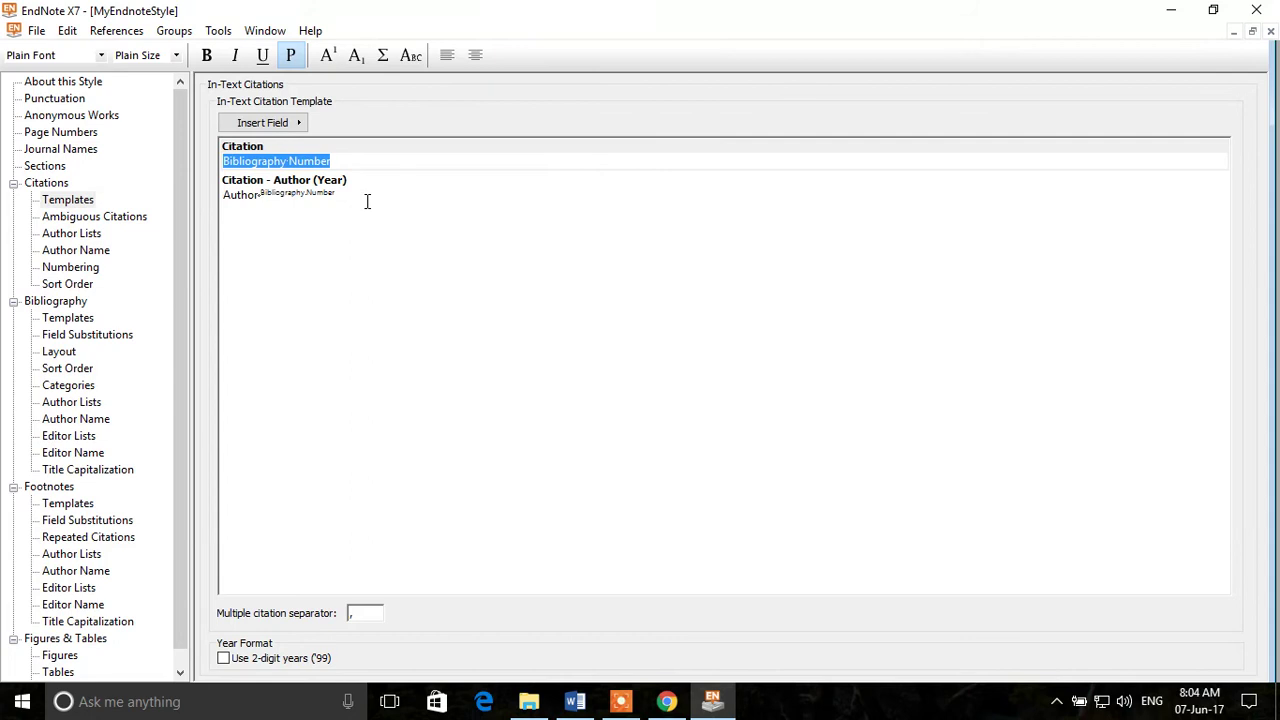
pyautogui.hotkey('ctrl', '=')
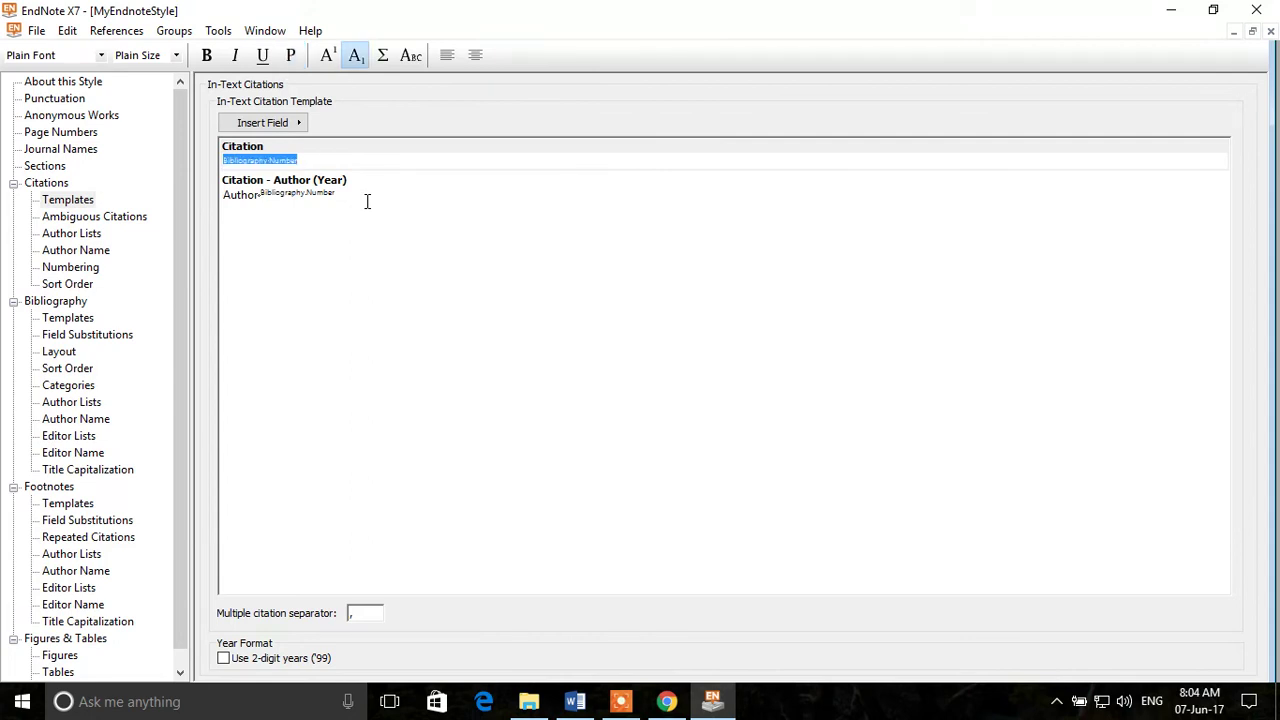
pyautogui.click(327, 56)
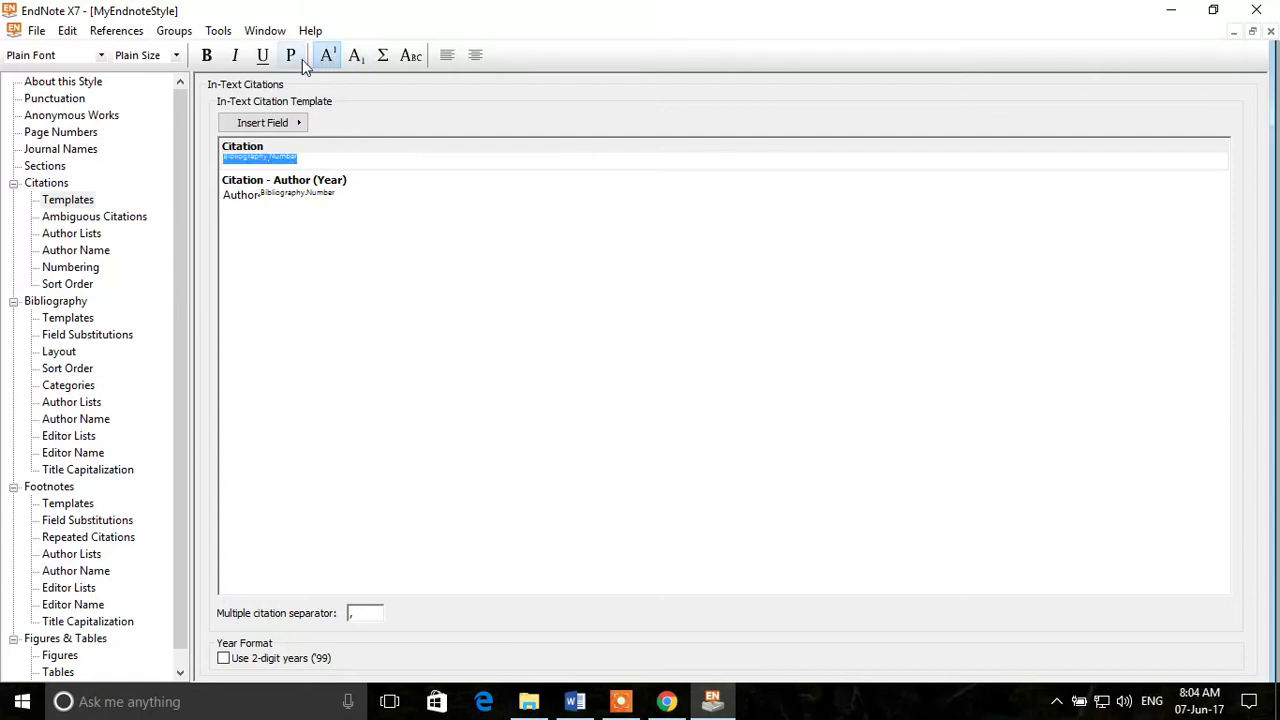
pyautogui.click(293, 58)
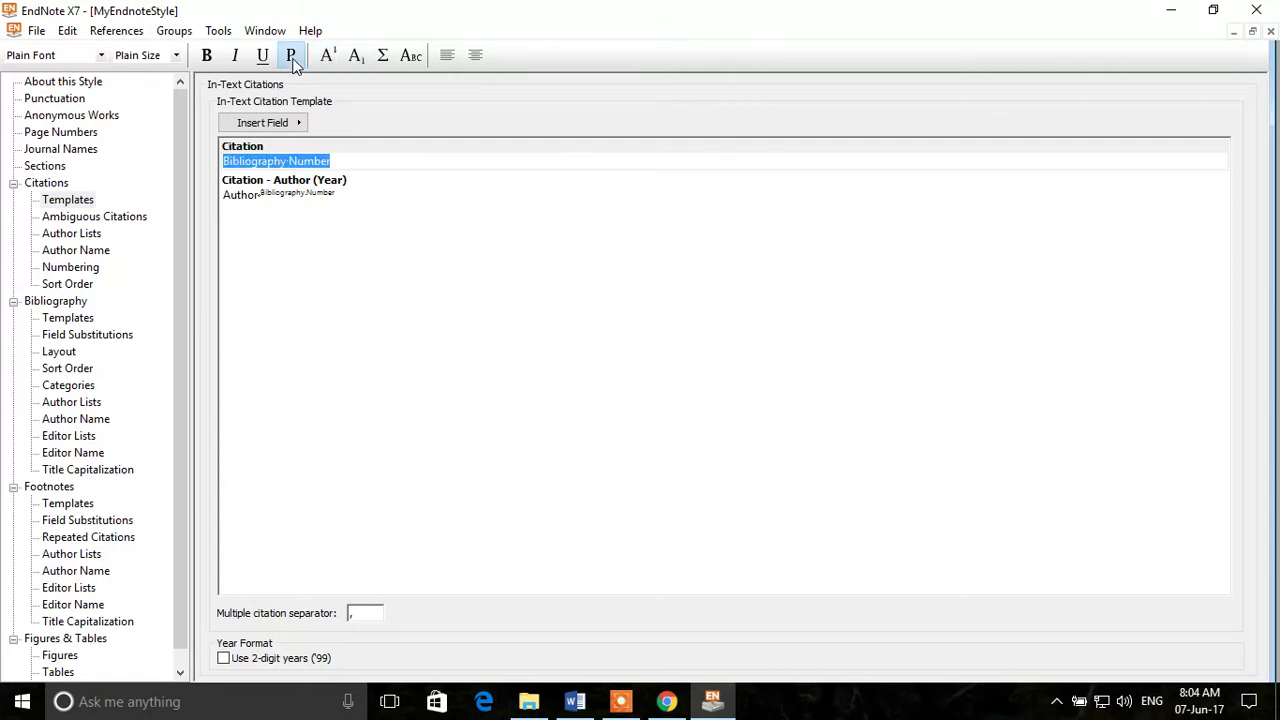
pyautogui.click(353, 160)
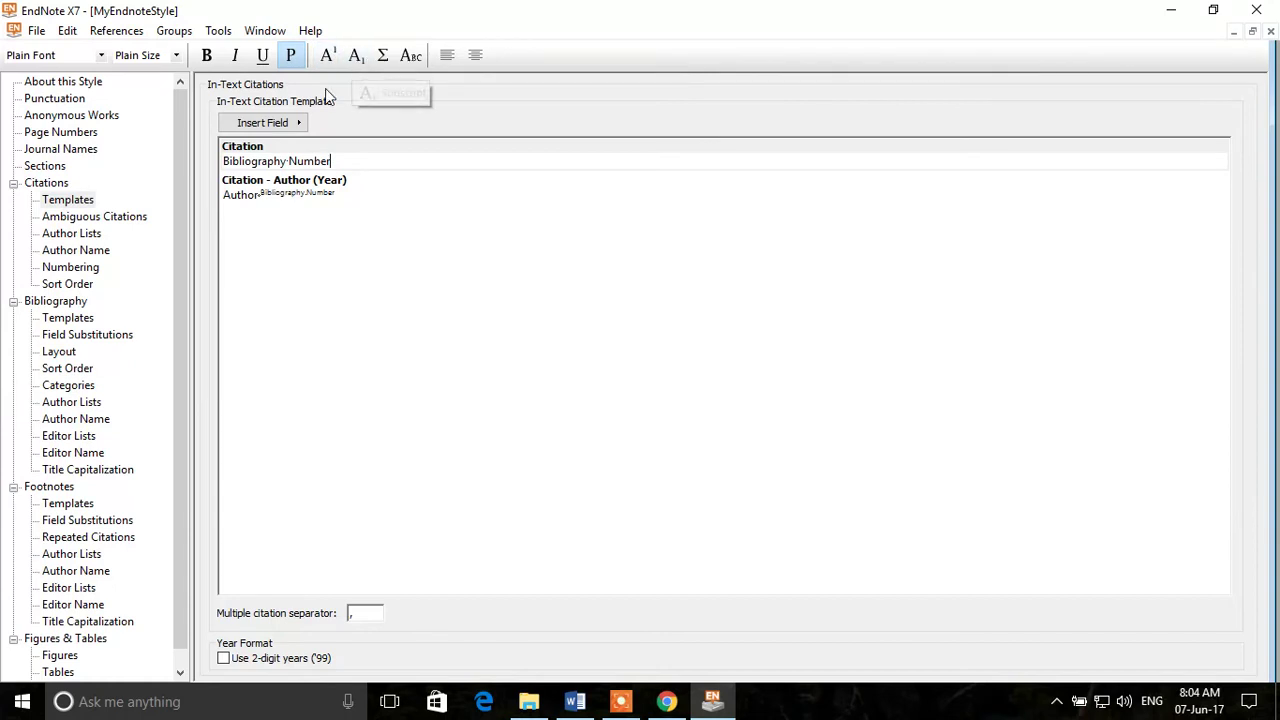
pyautogui.click(86, 236)
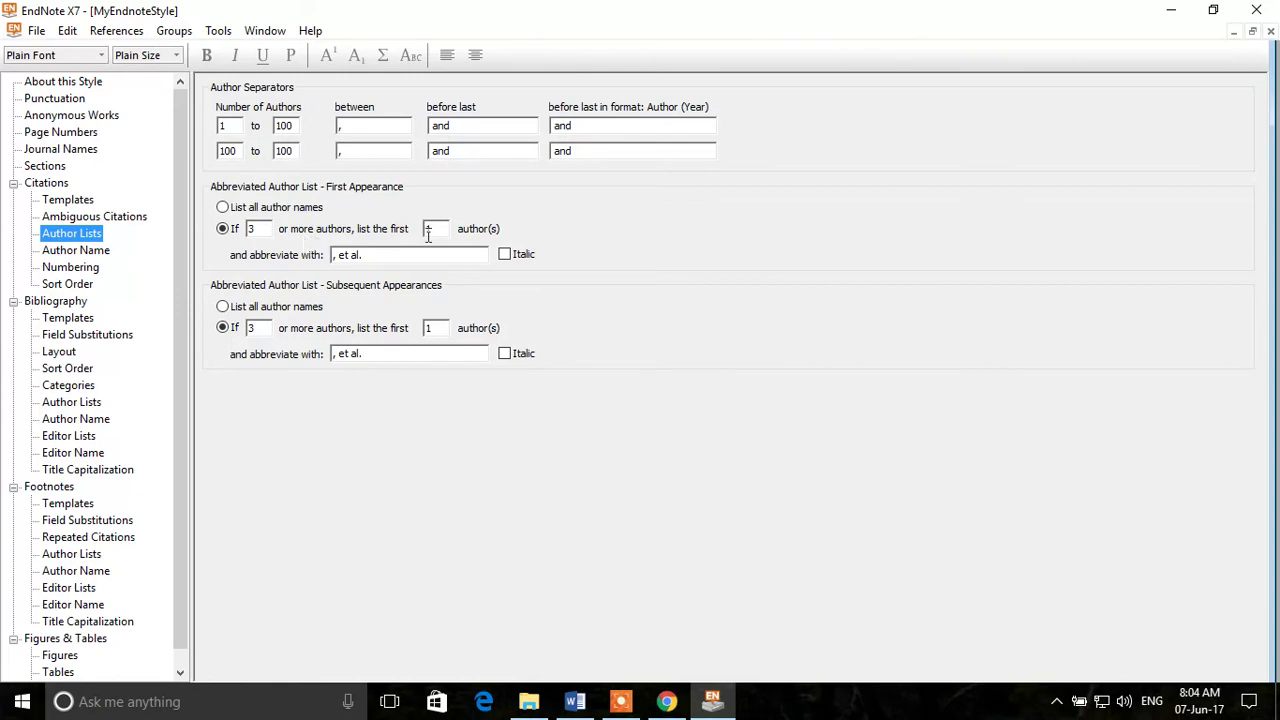
# Italicize the ', et al.' abbreviation in the citation author list rules.
pyautogui.moveTo(361, 255); pyautogui.dragTo(334, 256)
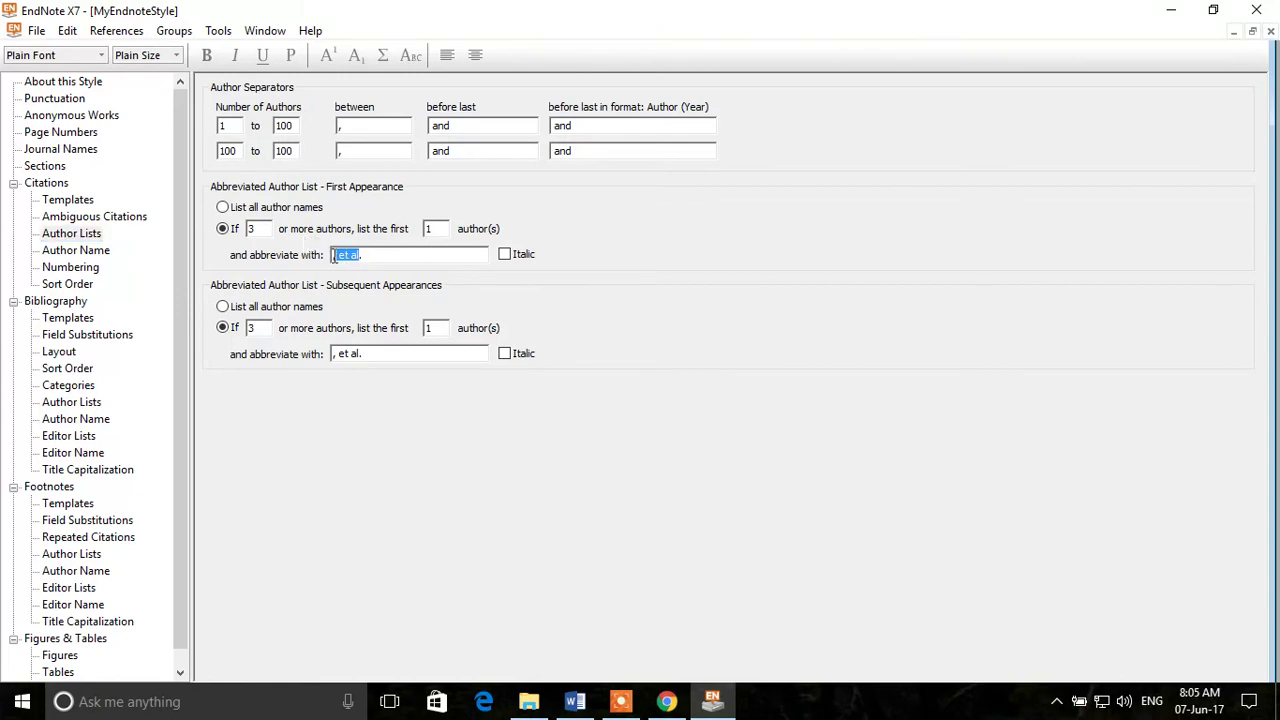
pyautogui.click(506, 254)
pyautogui.click(91, 251)
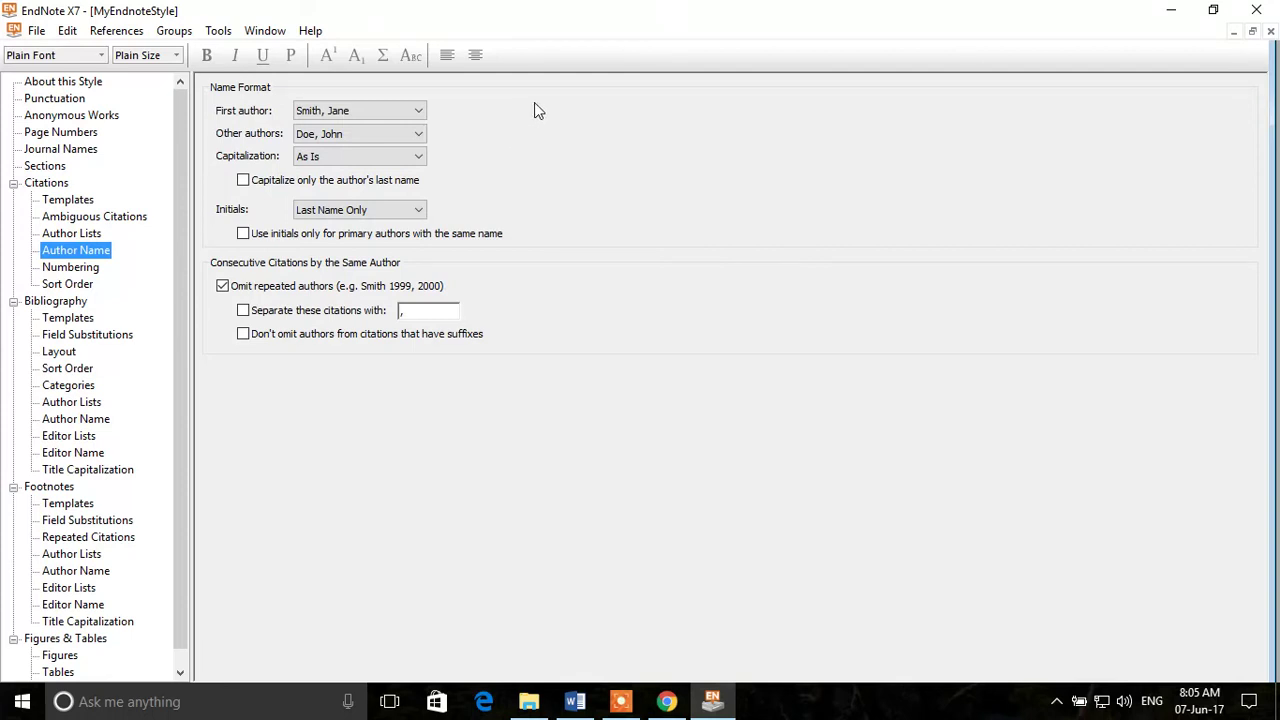
# Keep citation first author order as 'Smith, Jane' and capitalization As Is.
pyautogui.click(390, 112)
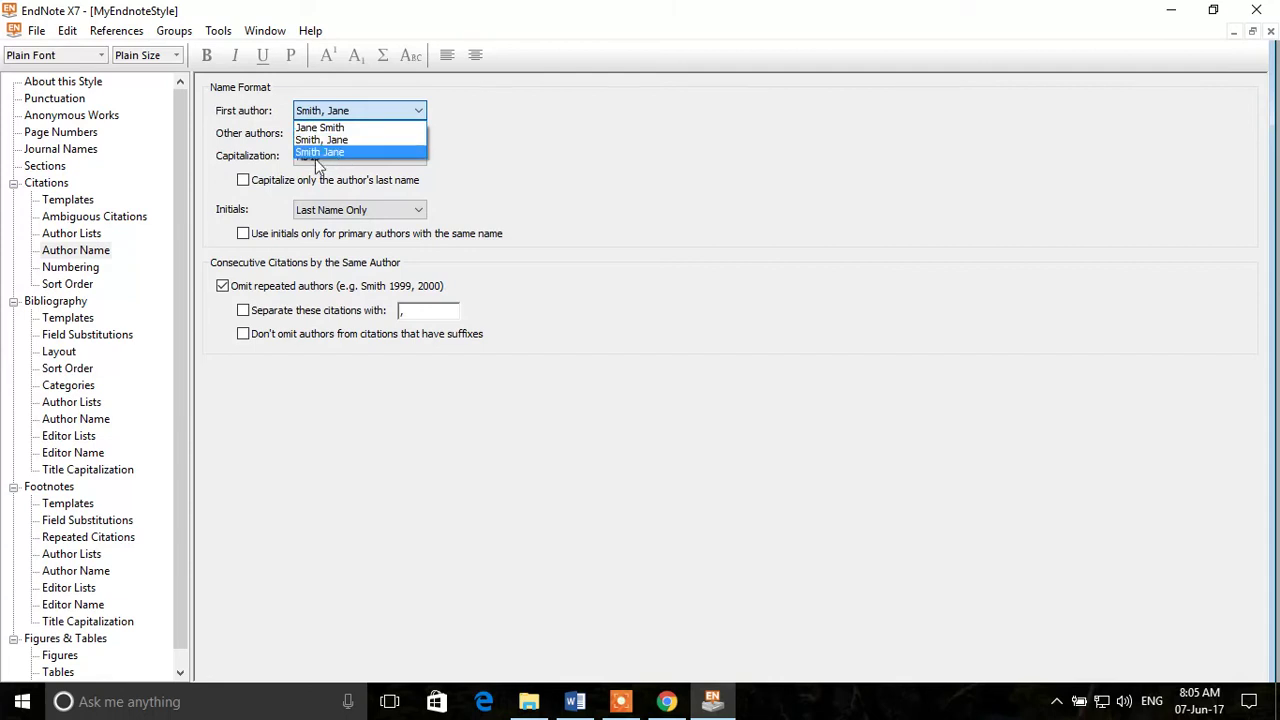
pyautogui.click(478, 162)
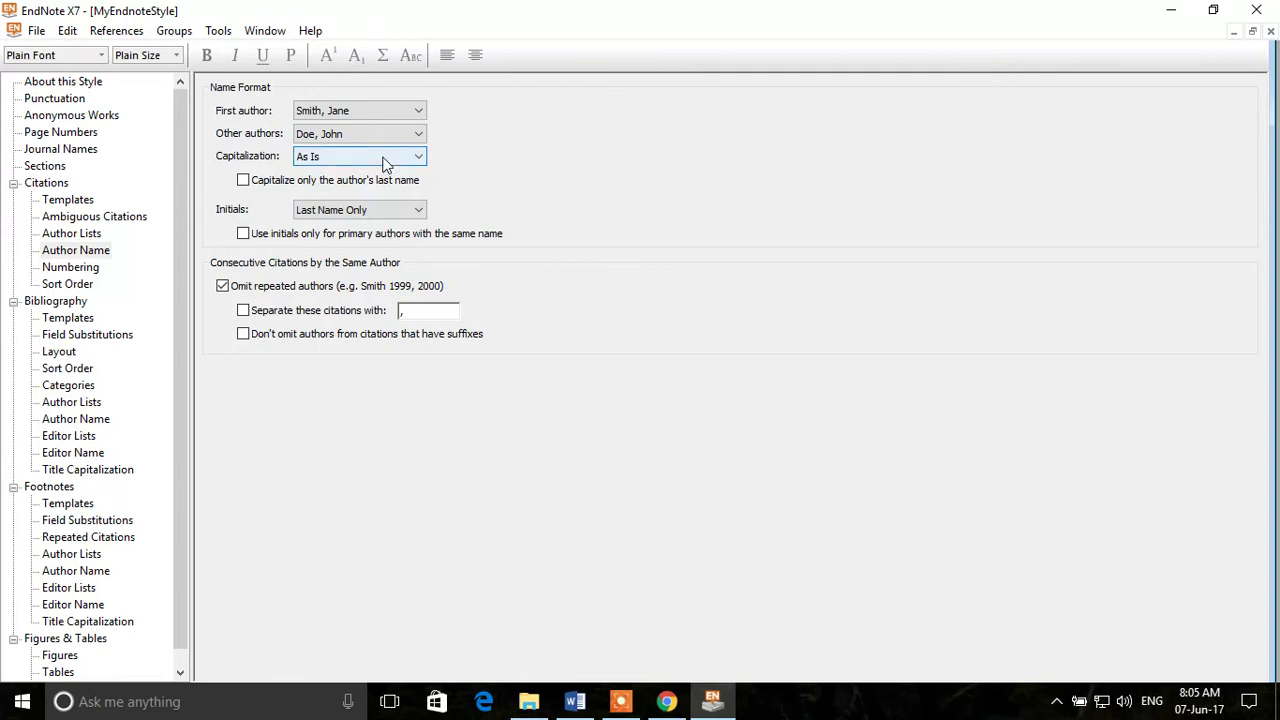
pyautogui.click(353, 160)
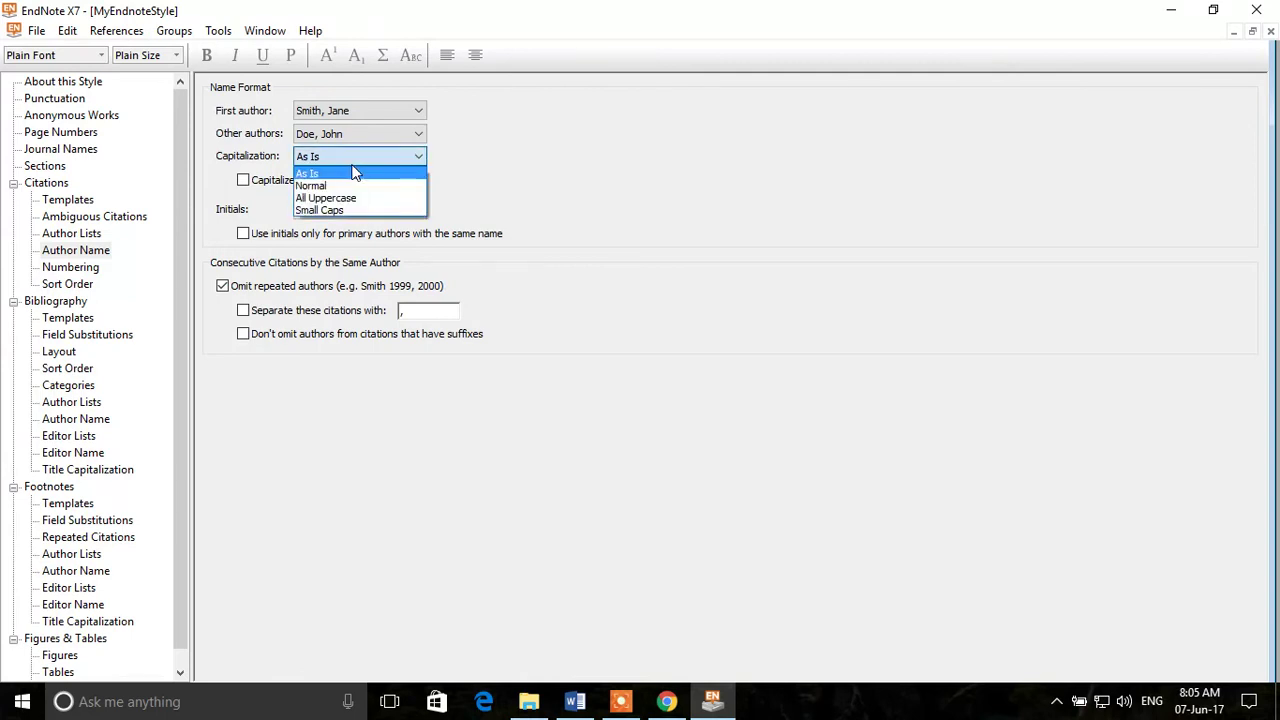
pyautogui.click(452, 157)
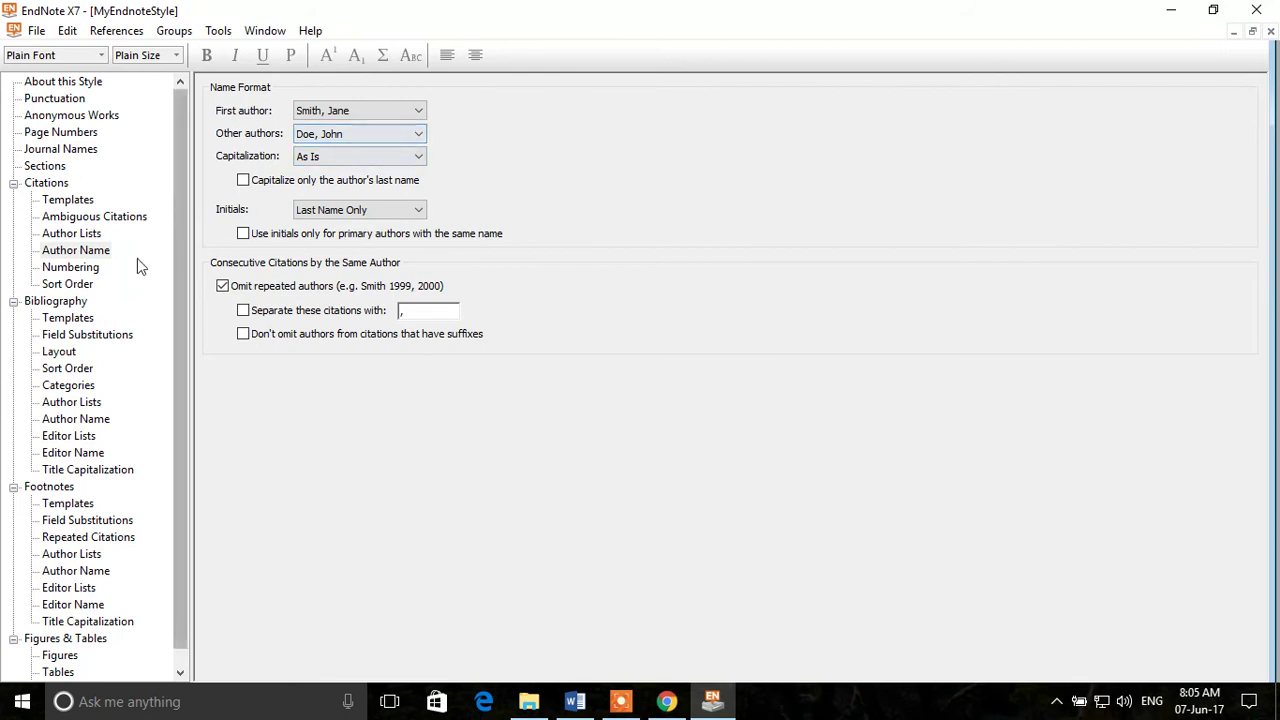
pyautogui.click(80, 268)
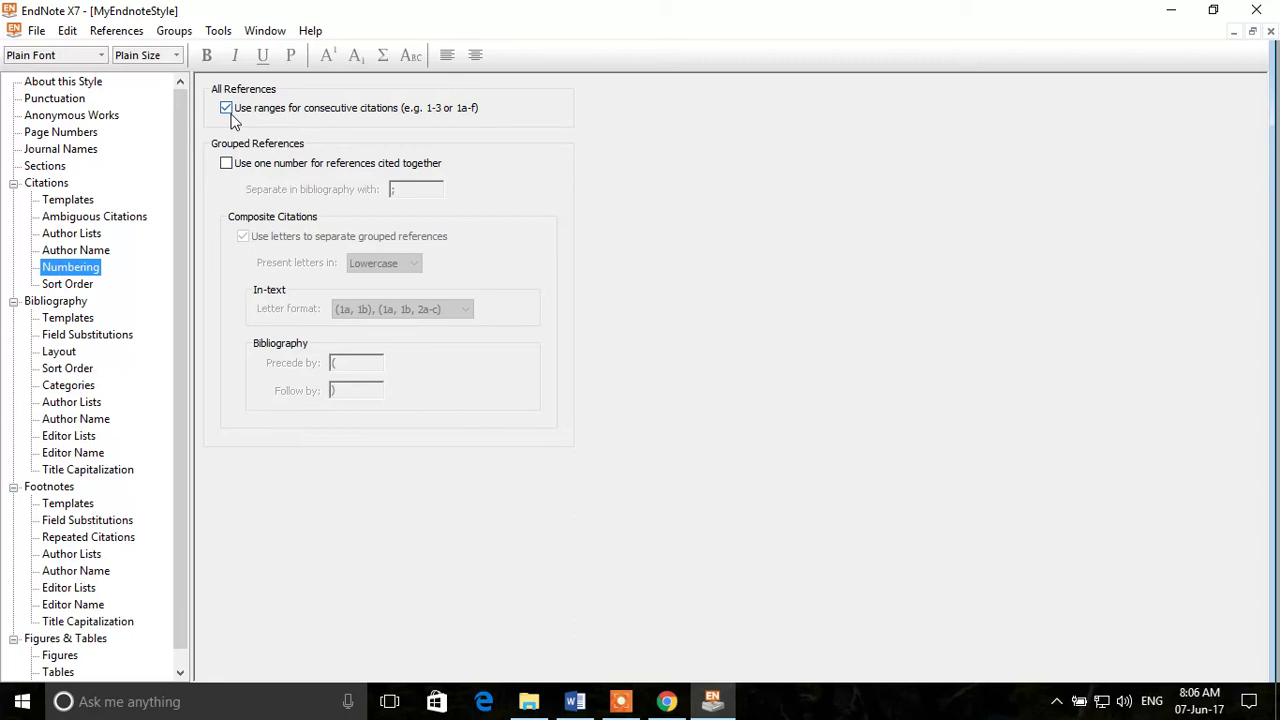
# Leave 'Use one number for references cited together' off and keep citations sorted like the bibliography.
pyautogui.click(227, 164)
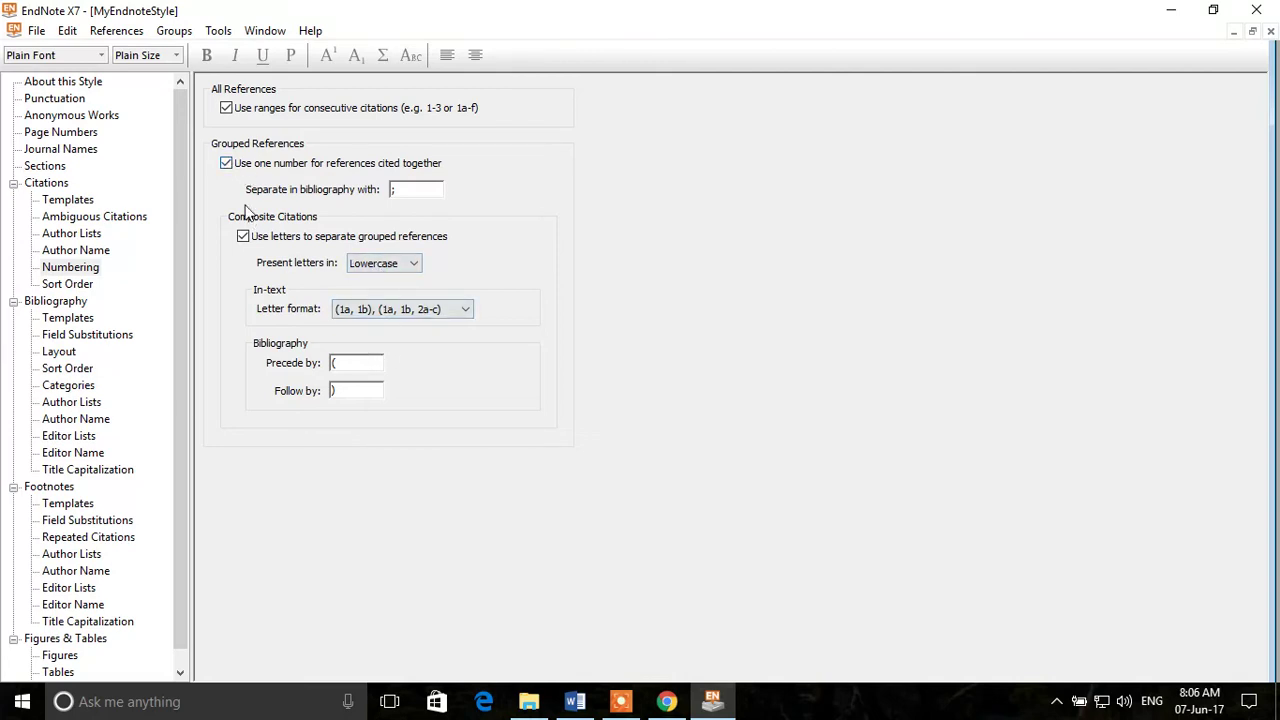
pyautogui.click(226, 163)
pyautogui.click(226, 163)
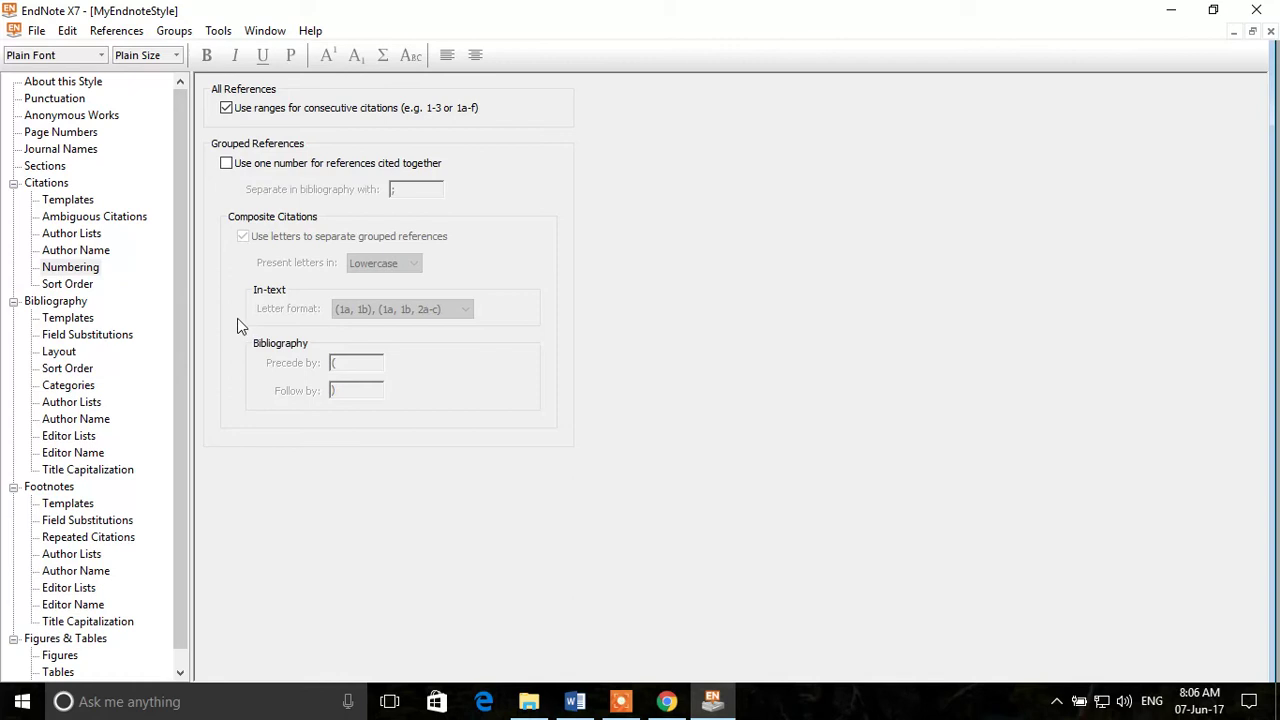
pyautogui.click(70, 287)
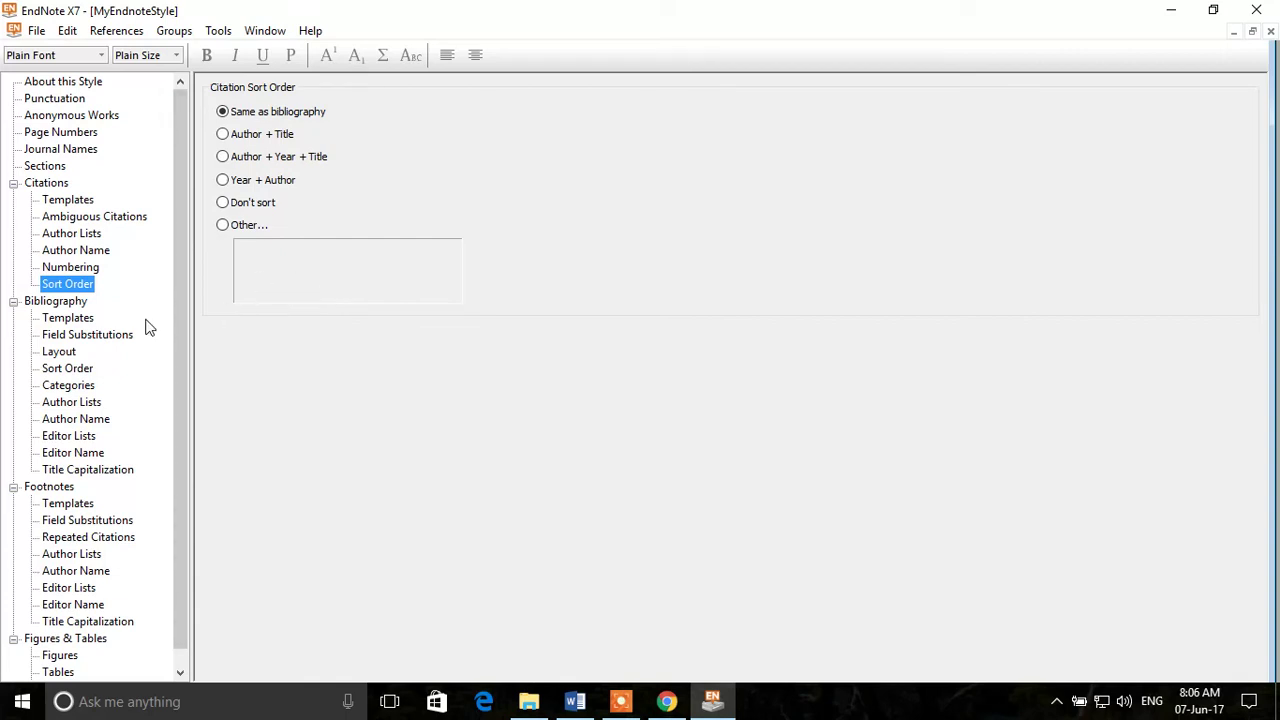
pyautogui.click(62, 303)
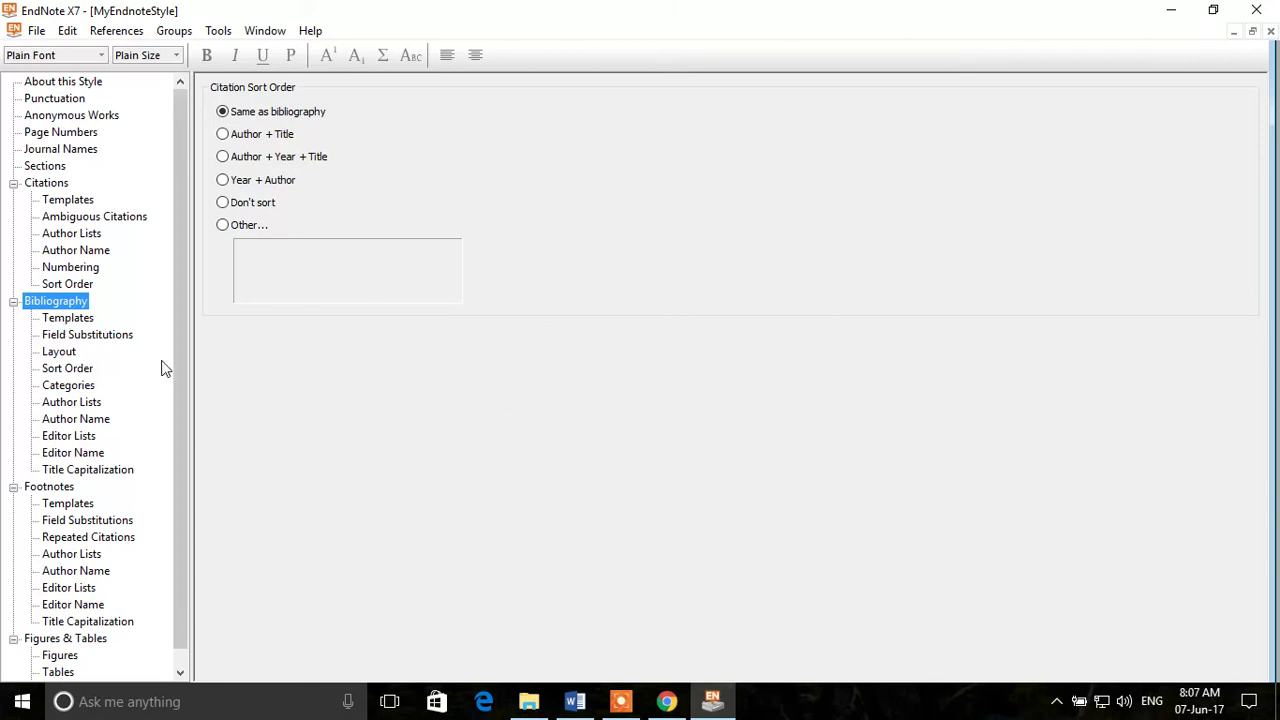
pyautogui.click(577, 702)
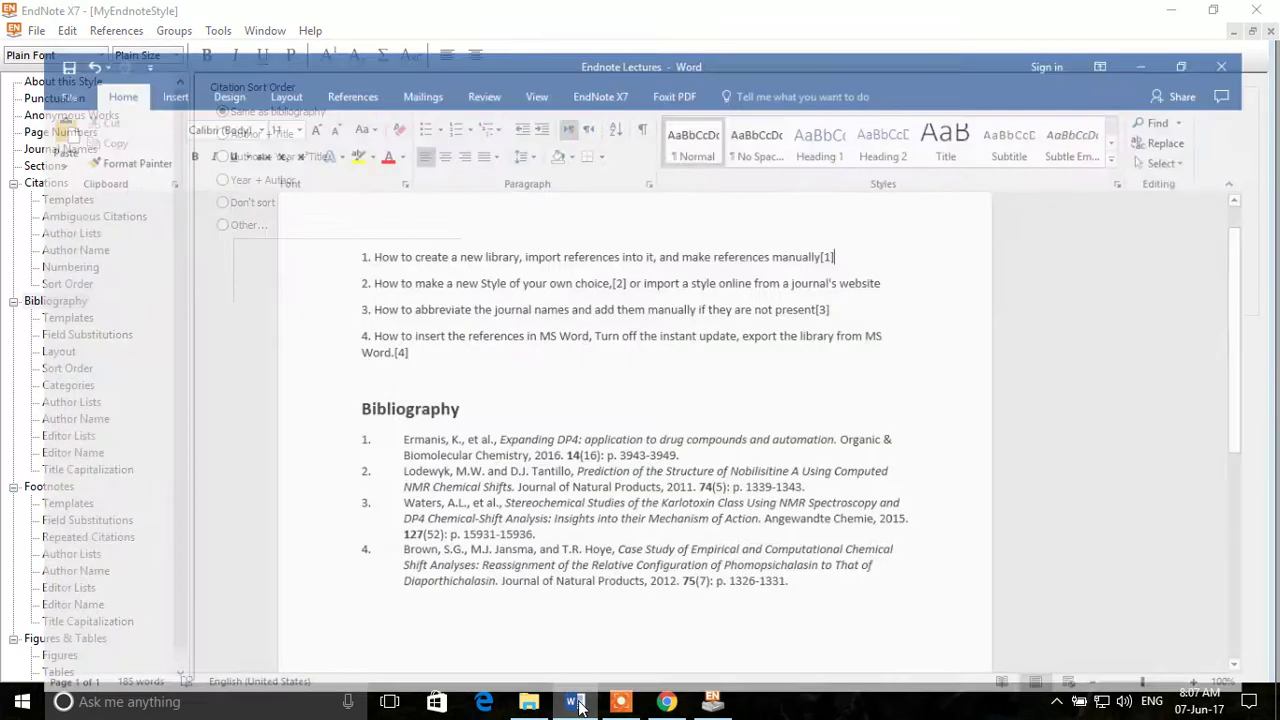
pyautogui.click(826, 217)
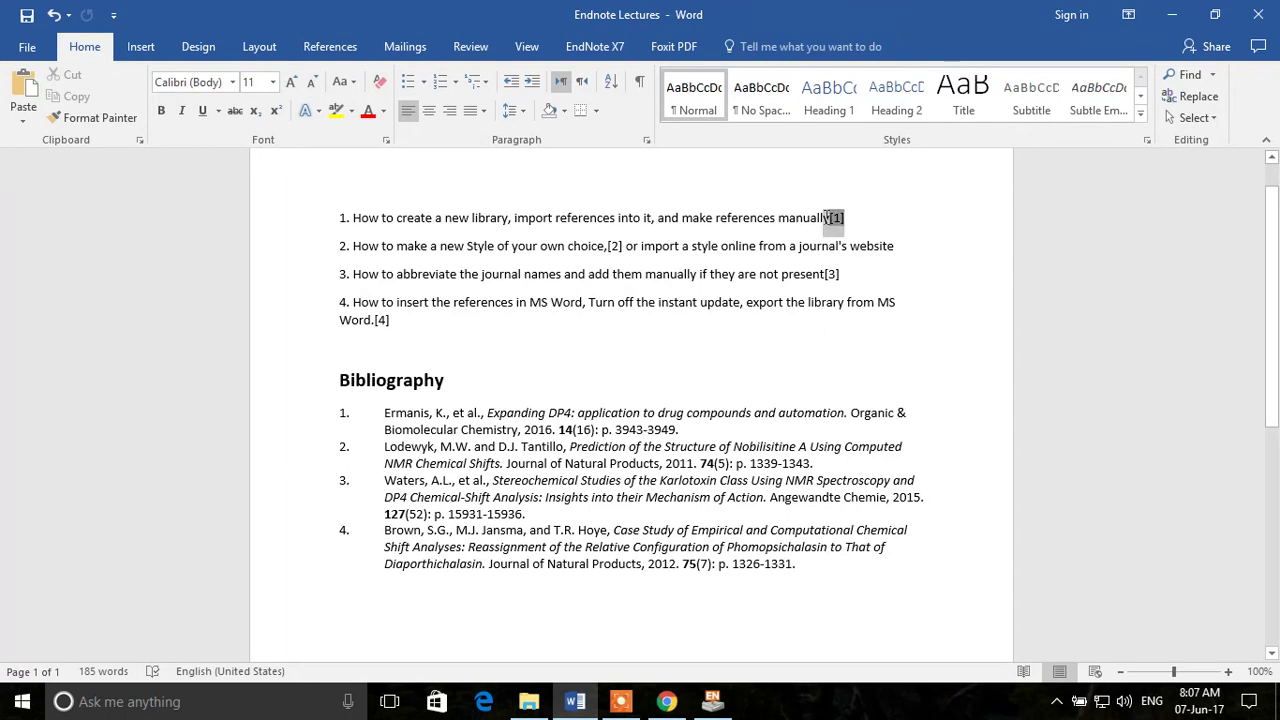
pyautogui.click(831, 273)
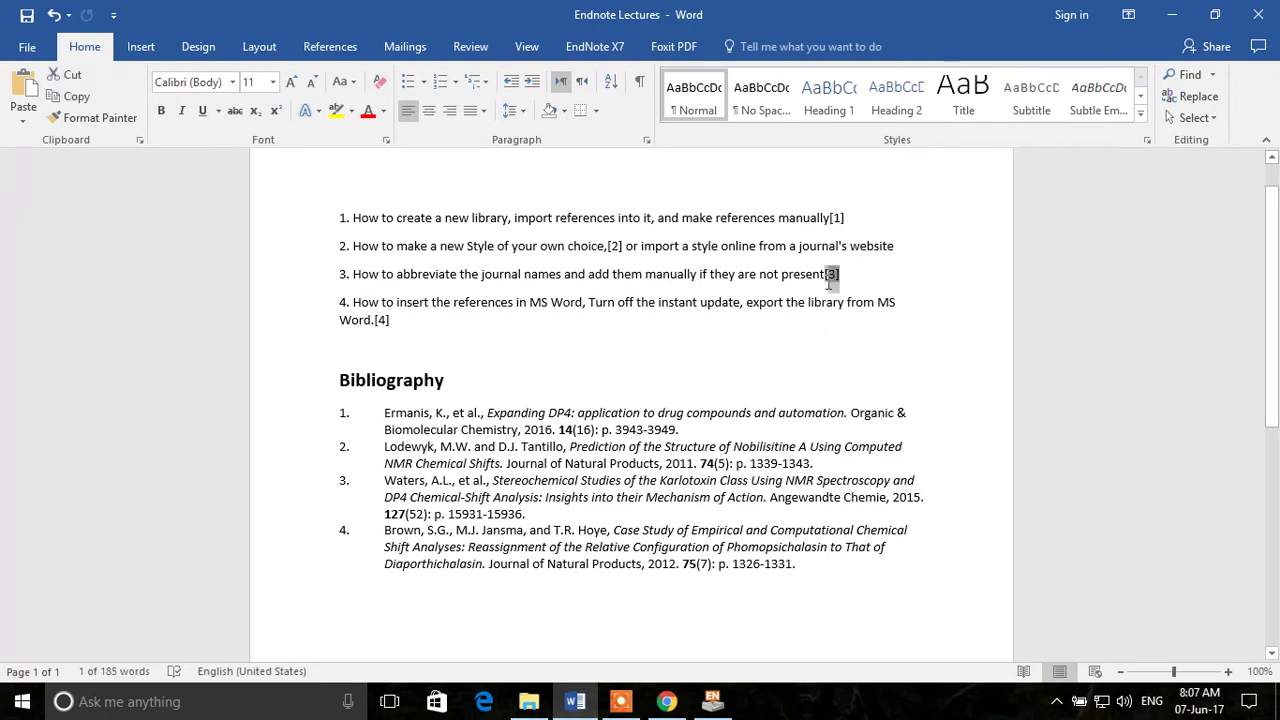
pyautogui.moveTo(289, 414); pyautogui.dragTo(408, 586)
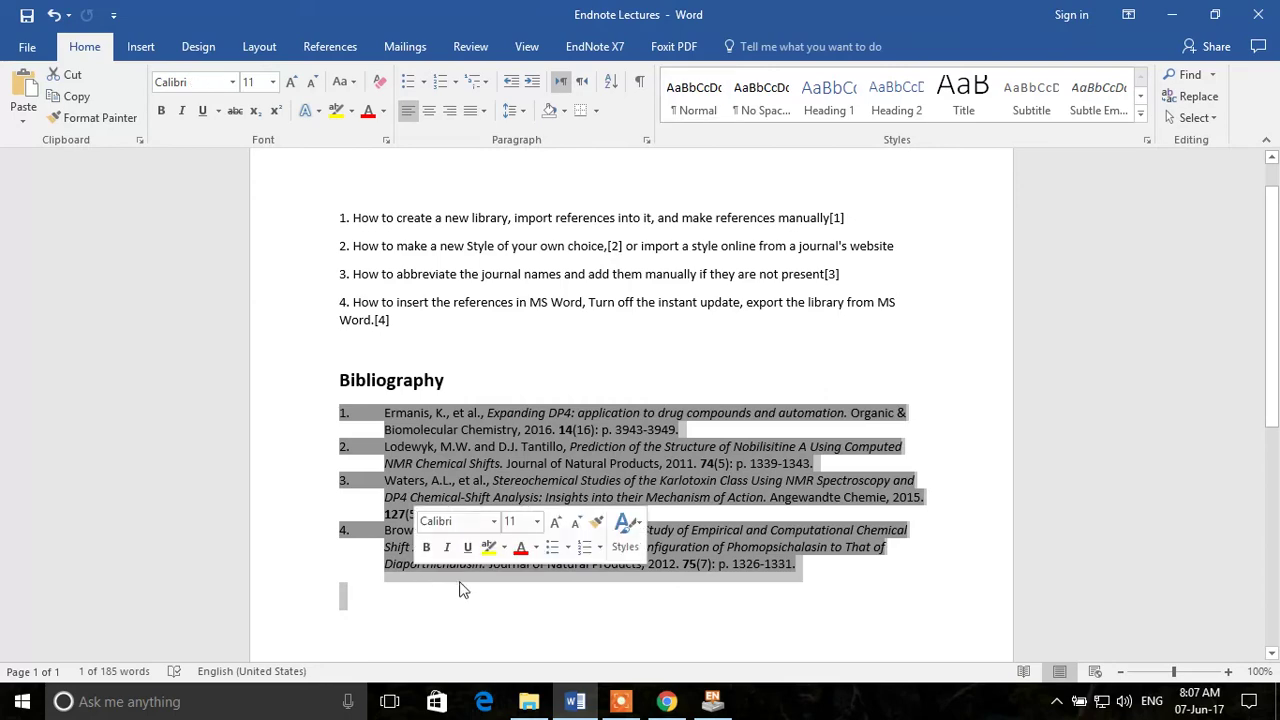
pyautogui.click(549, 326)
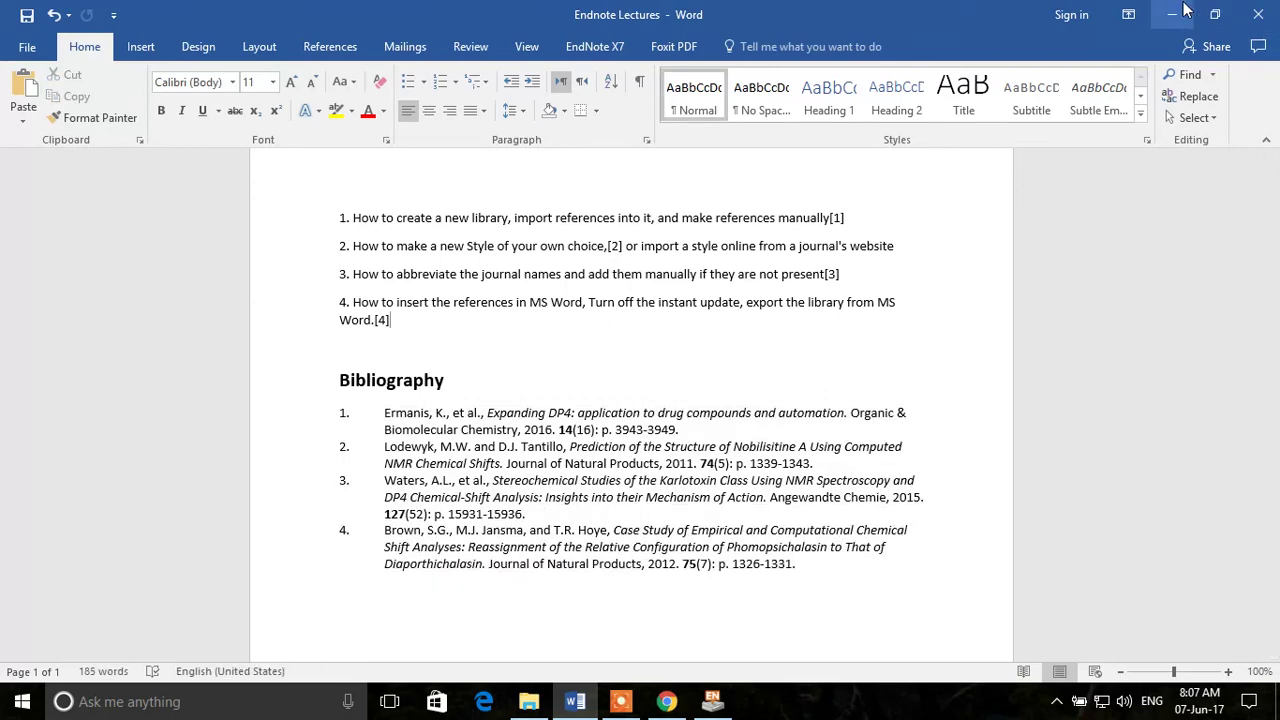
pyautogui.click(1171, 14)
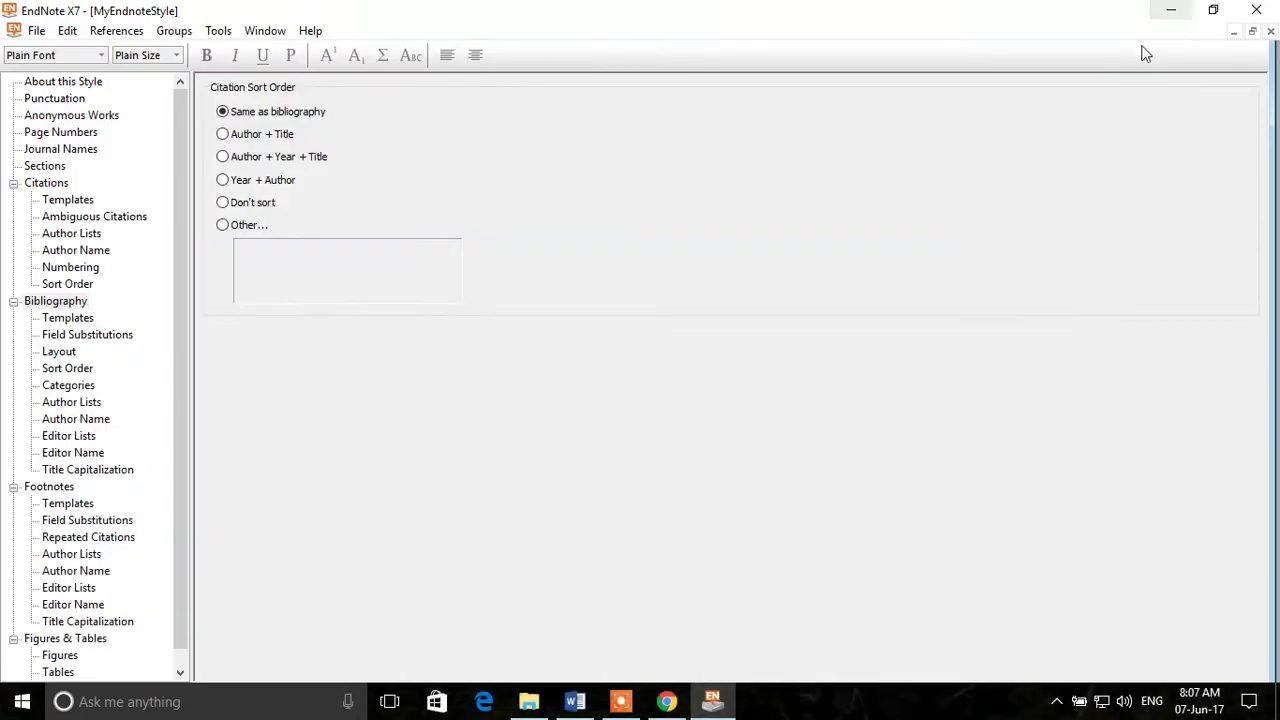
# Add a comma after Author in the Journal Article bibliography template.
pyautogui.click(68, 318)
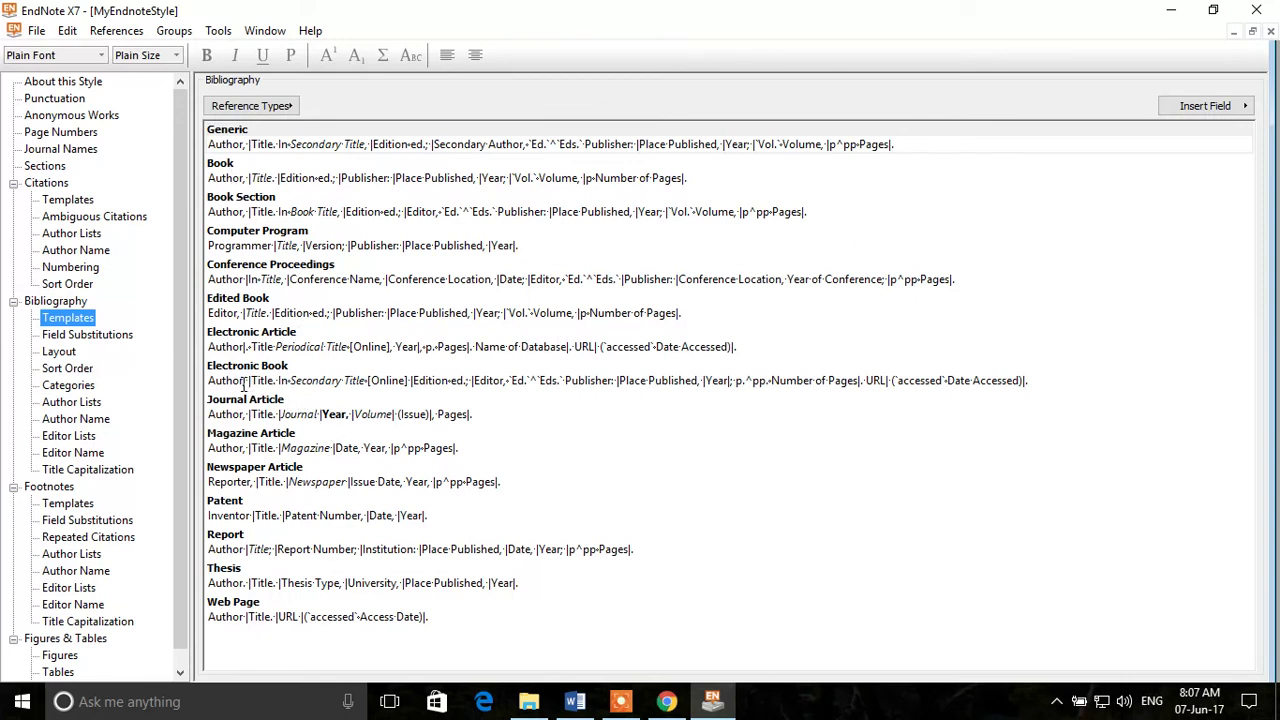
pyautogui.moveTo(487, 414); pyautogui.dragTo(168, 414)
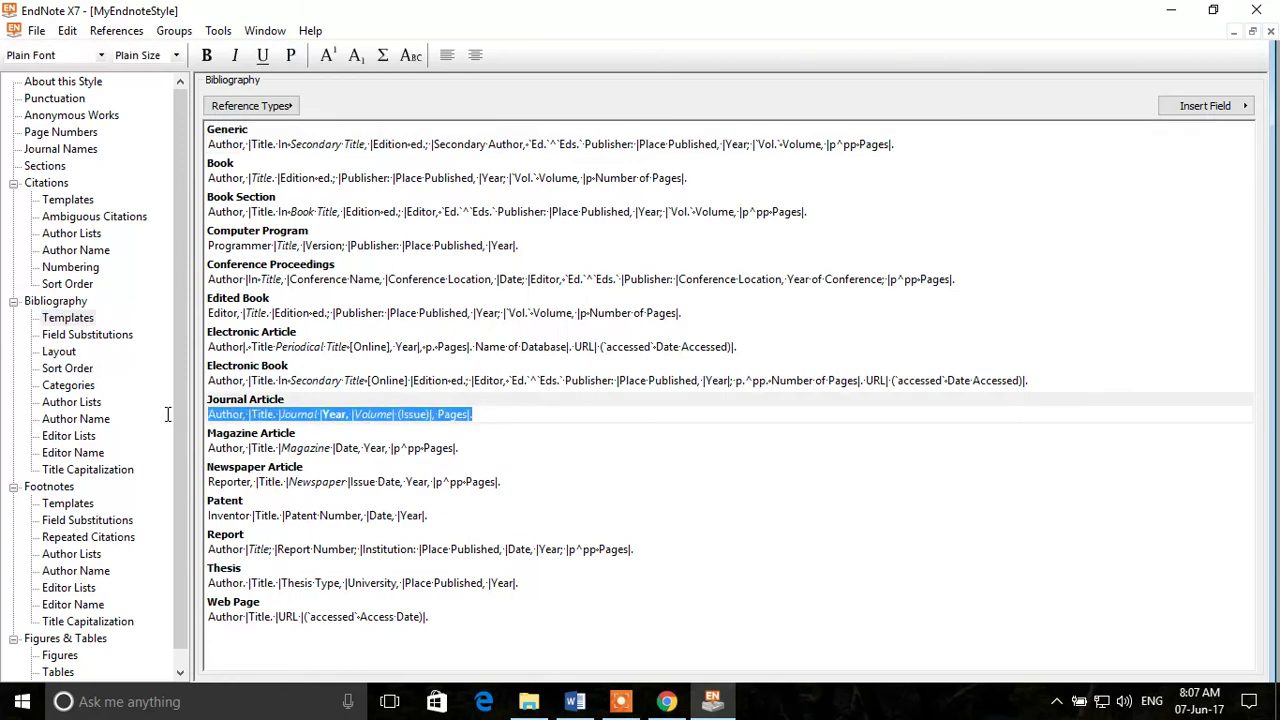
pyautogui.click(243, 419)
pyautogui.write(',')
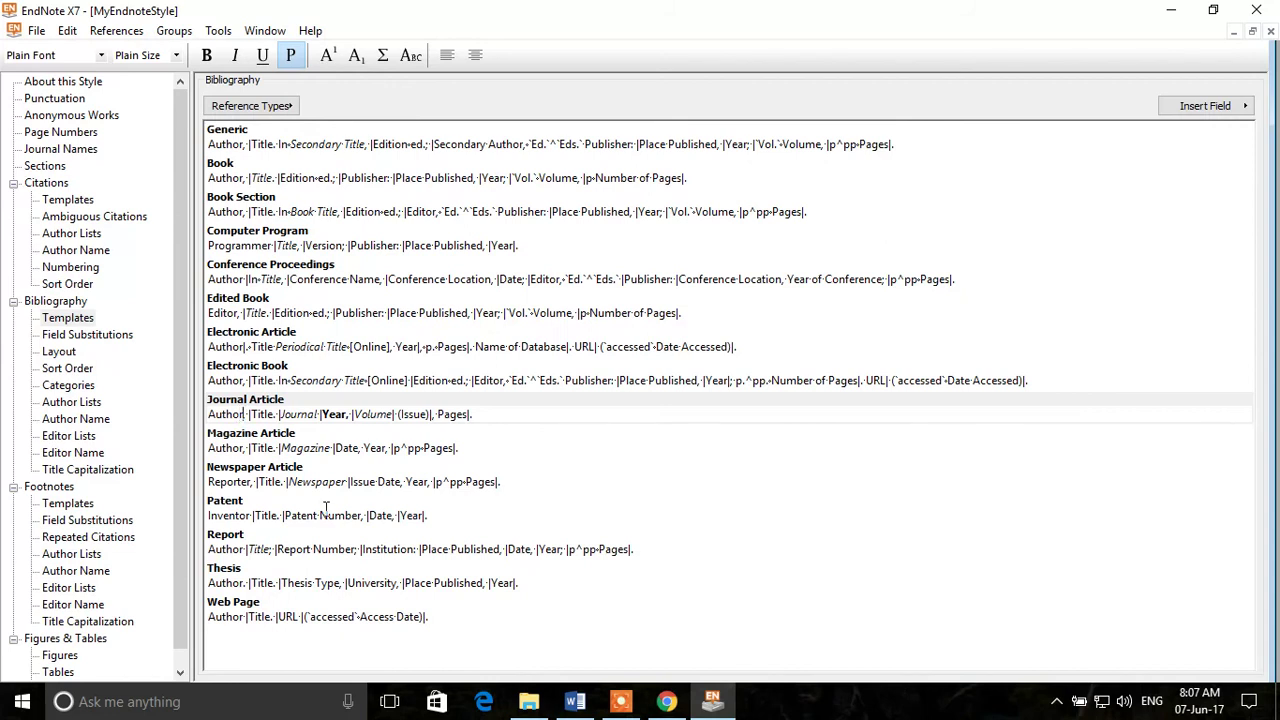
# Italicize Journal and delete the (Issue) field from the Journal Article template.
pyautogui.press('Right')
pyautogui.press('Right')
pyautogui.press('Right')
pyautogui.press('Right')
pyautogui.press('Right')
pyautogui.press('Right')
pyautogui.hotkey('shift', 'Right')
pyautogui.hotkey('shift', 'Right')
pyautogui.hotkey('shift', 'Right')
pyautogui.hotkey('shift', 'Right')
pyautogui.hotkey('shift', 'Right')
pyautogui.hotkey('shift', 'Right')
pyautogui.hotkey('shift', 'Right')
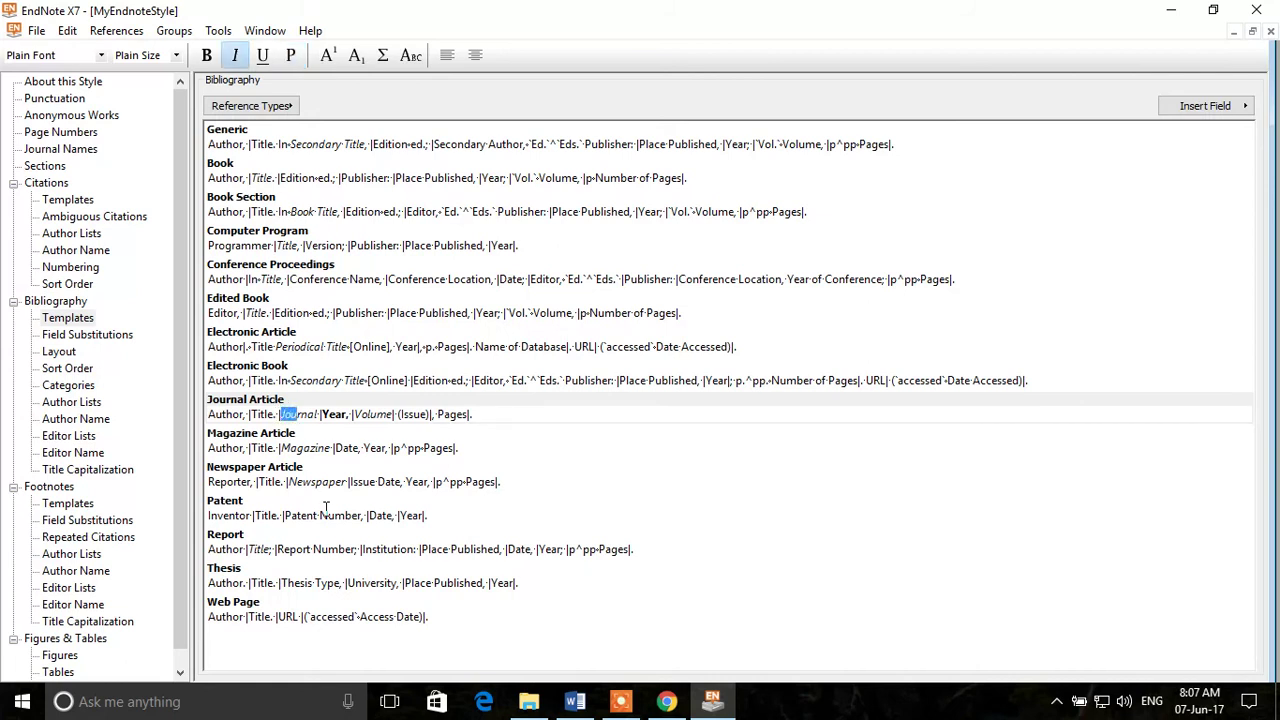
pyautogui.hotkey('ctrl', 'i')
pyautogui.press('Right')
pyautogui.press('Right')
pyautogui.press('Right')
pyautogui.press('Right')
pyautogui.press('Right')
pyautogui.press('Right')
pyautogui.press('Right')
pyautogui.press('Right')
pyautogui.press('Right')
pyautogui.press('Right')
pyautogui.press('Right')
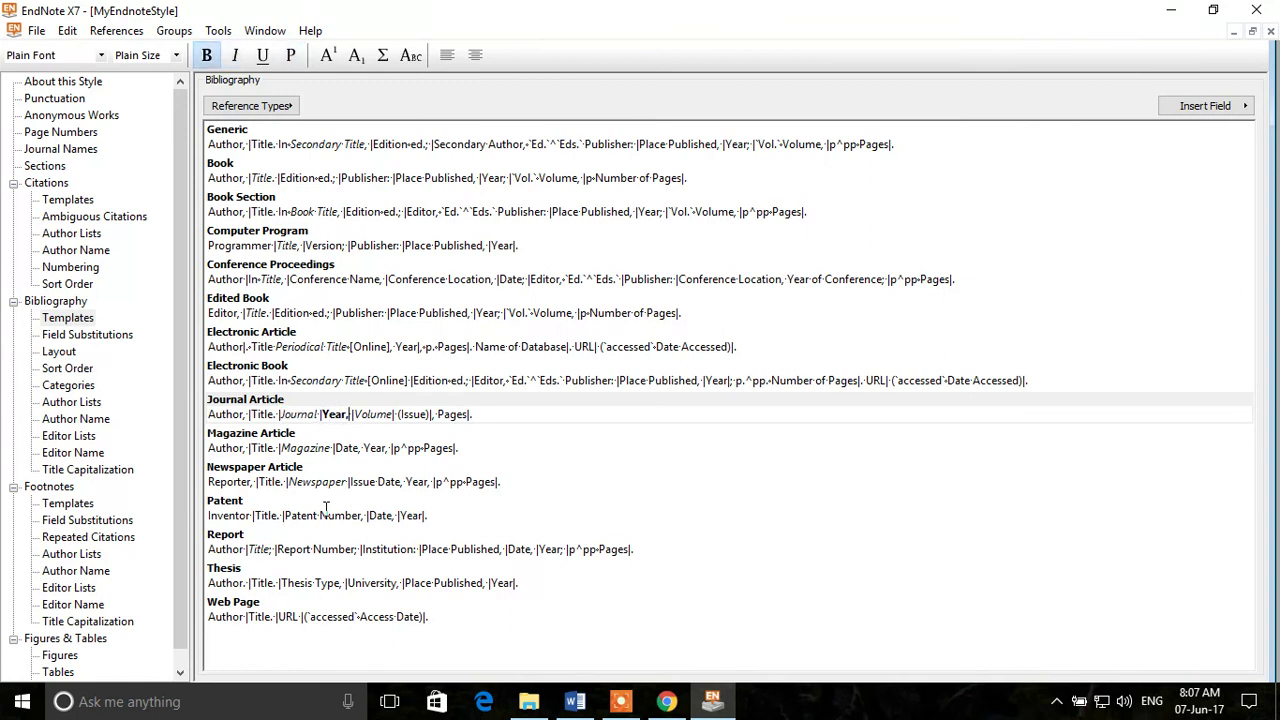
pyautogui.press('Right')
pyautogui.press('Right')
pyautogui.press('Right')
pyautogui.press('Right')
pyautogui.press('Right')
pyautogui.press('Right')
pyautogui.press('Right')
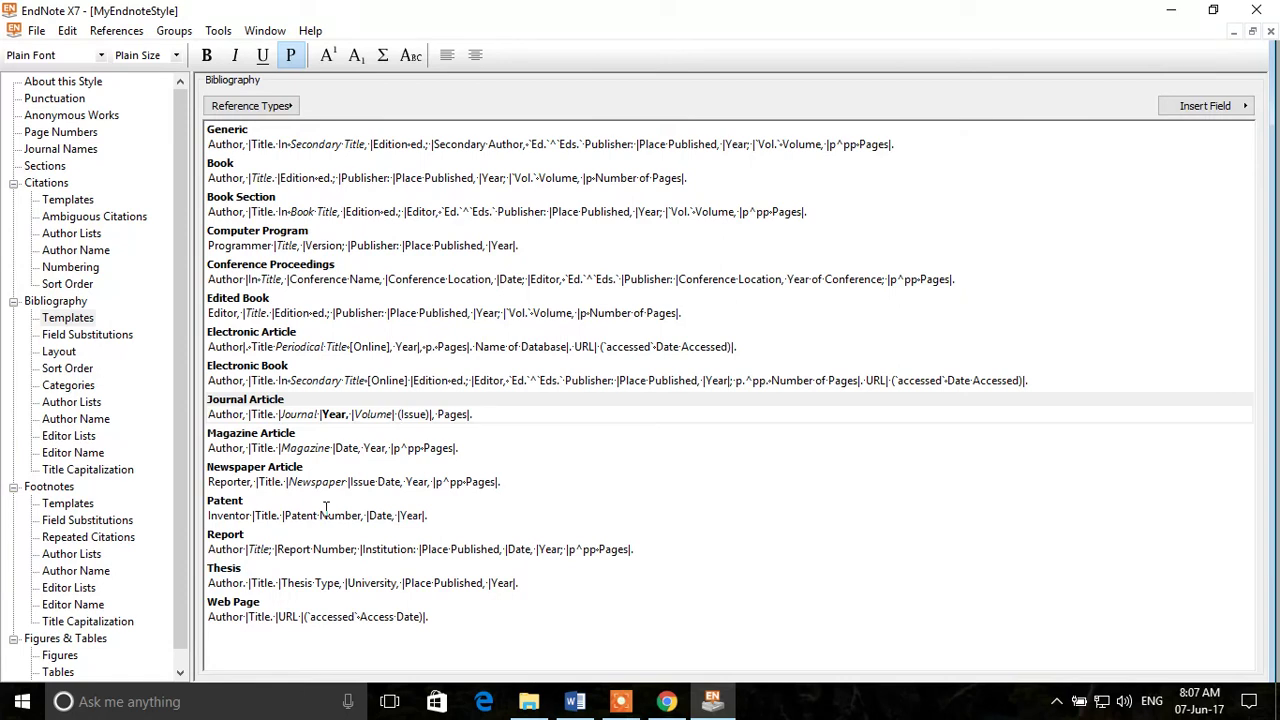
pyautogui.press('Right')
pyautogui.press('Right')
pyautogui.press('Right')
pyautogui.press('Right')
pyautogui.press('Right')
pyautogui.press('Right')
pyautogui.press('Right')
pyautogui.press('BackSpace')
pyautogui.press('BackSpace')
pyautogui.press('BackSpace')
pyautogui.press('BackSpace')
pyautogui.press('BackSpace')
pyautogui.press('BackSpace')
pyautogui.press('BackSpace')
pyautogui.press('BackSpace')
pyautogui.press('BackSpace')
pyautogui.click(75, 320)
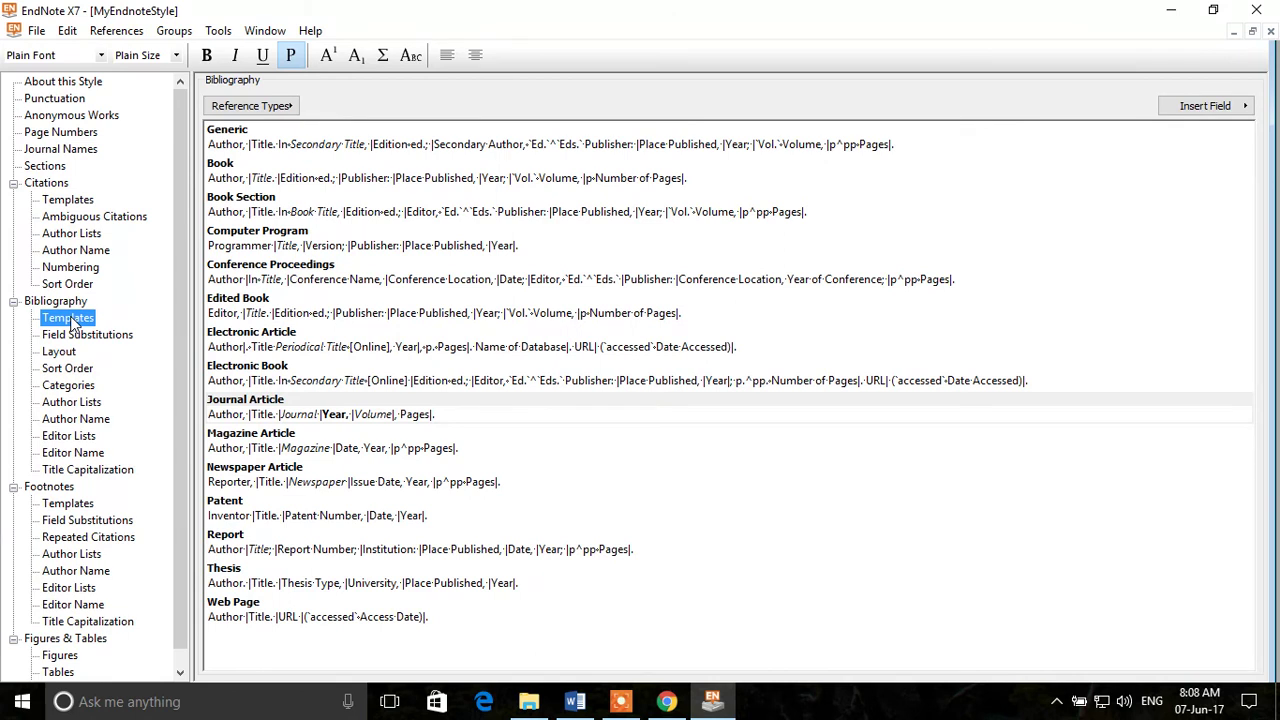
# Inspect the Bibliography Layout's start and end text, with references starting with Bibliography Number.
pyautogui.click(72, 357)
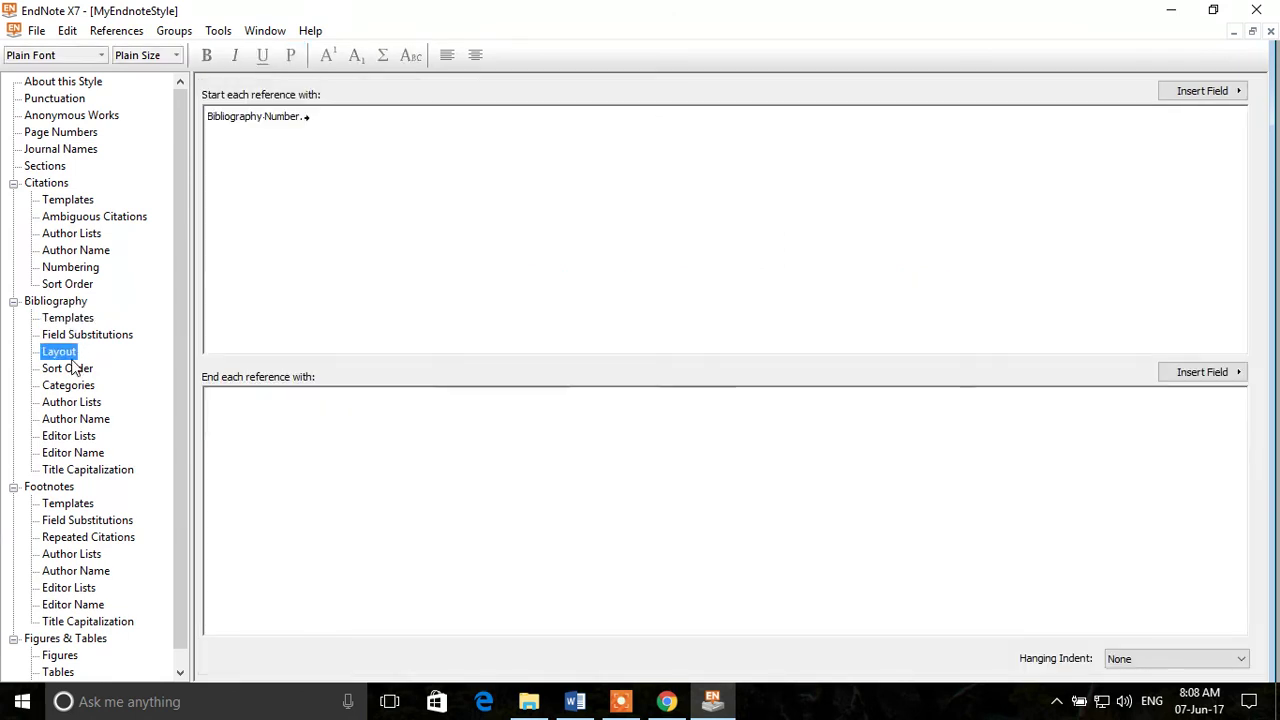
pyautogui.click(339, 117)
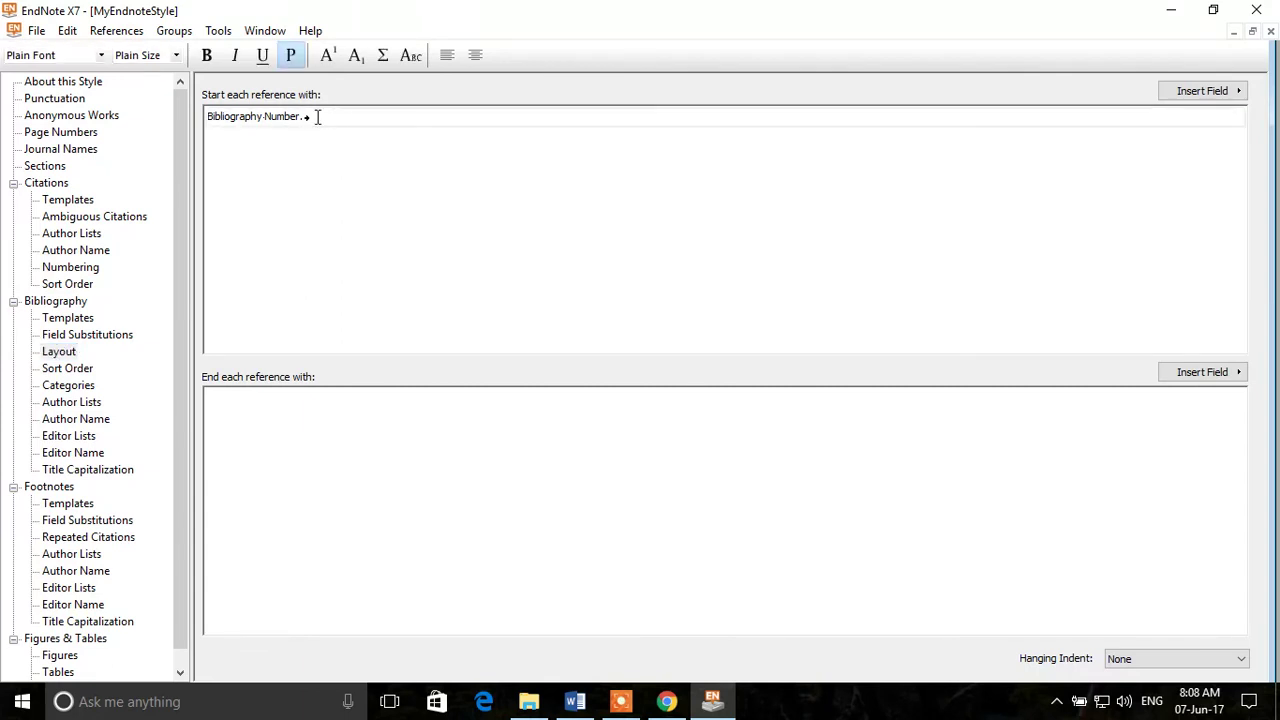
pyautogui.press('Tab')
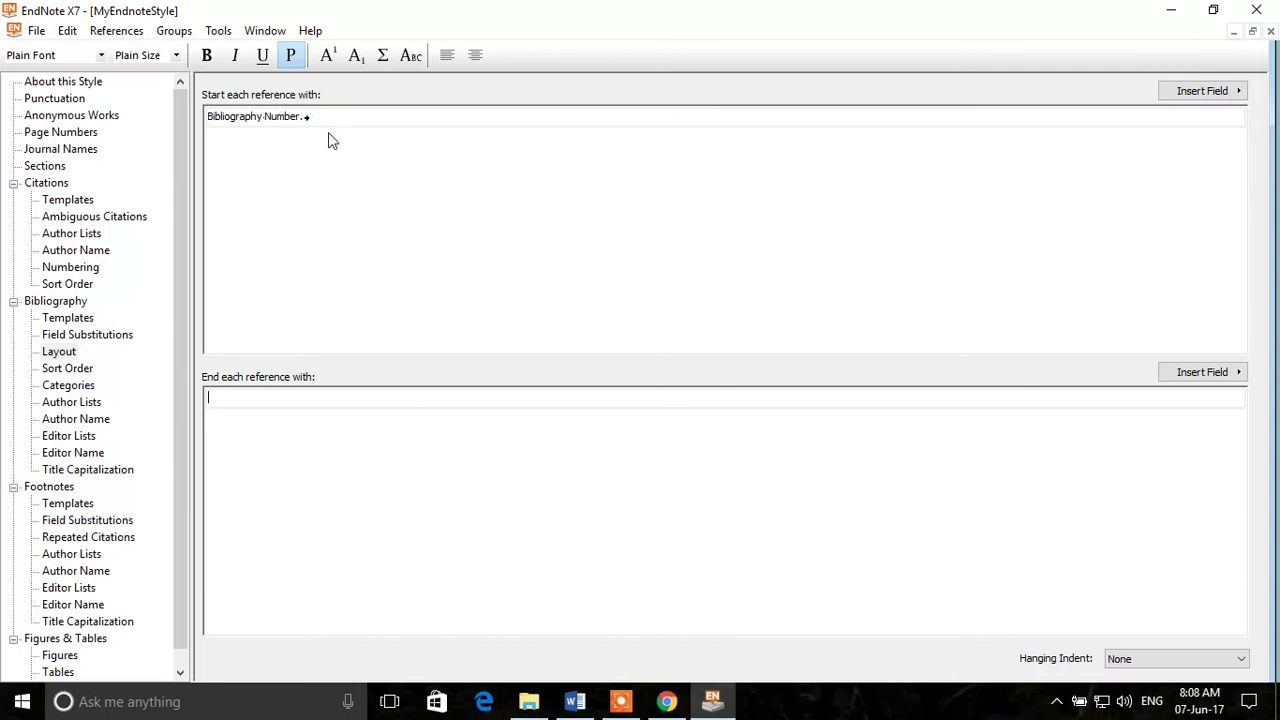
pyautogui.click(575, 701)
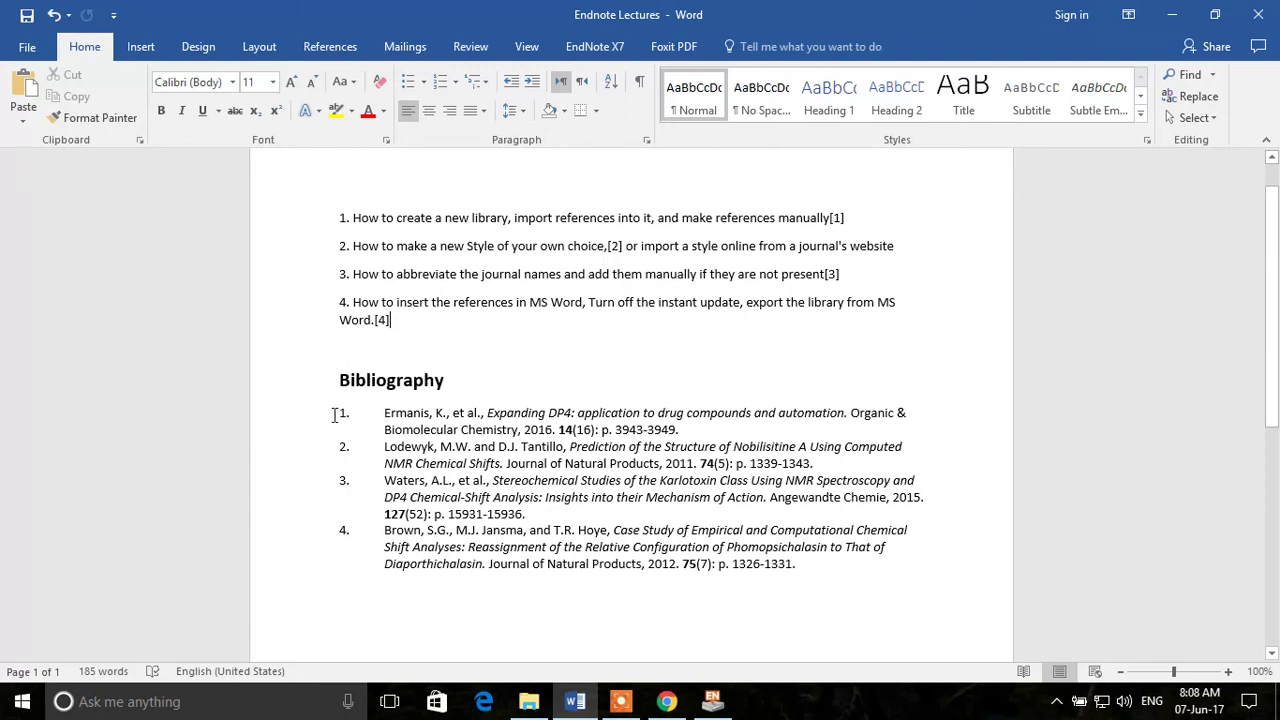
pyautogui.click(575, 701)
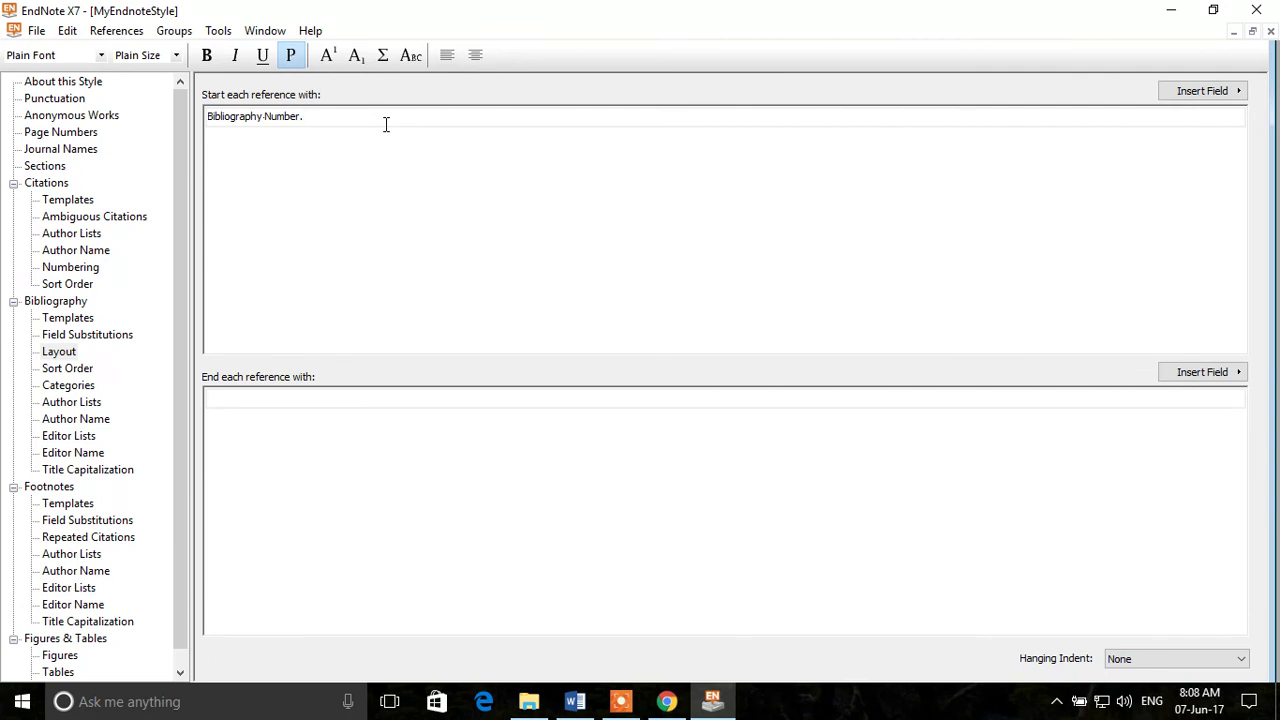
pyautogui.click(70, 371)
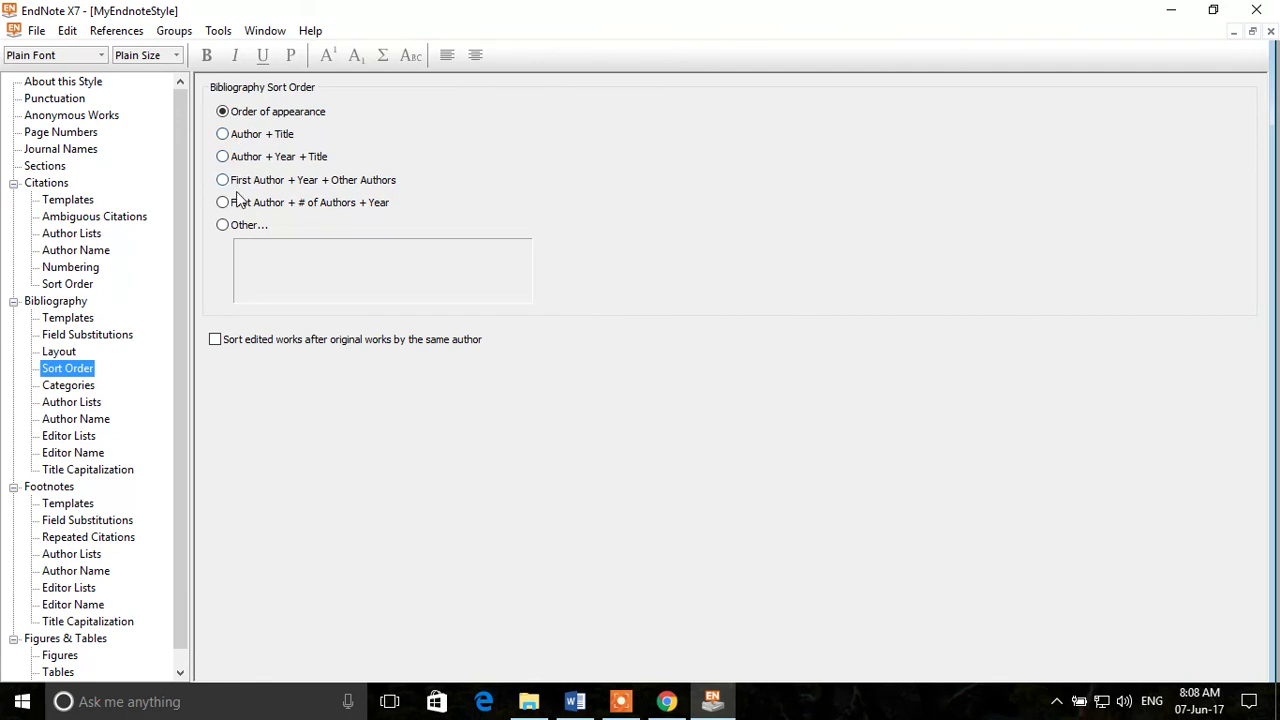
# Keep bibliography author lists listing all author names instead of abbreviating.
pyautogui.click(76, 405)
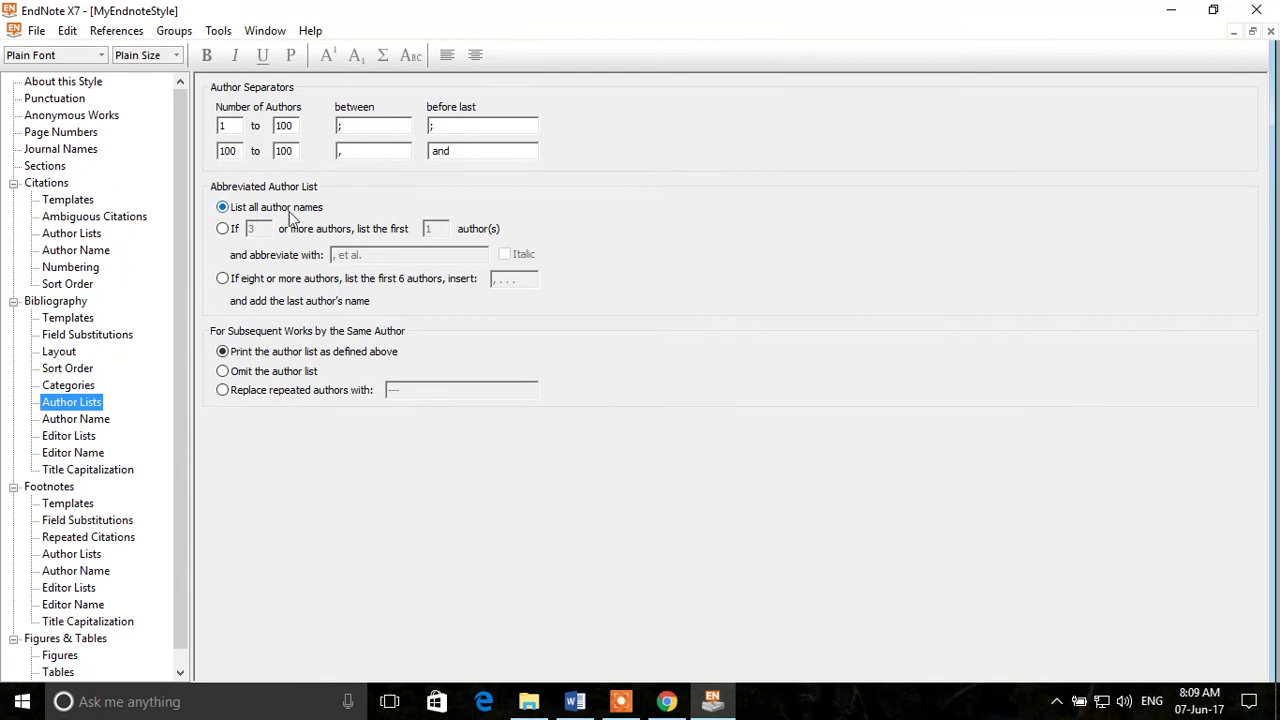
pyautogui.click(222, 229)
pyautogui.click(222, 207)
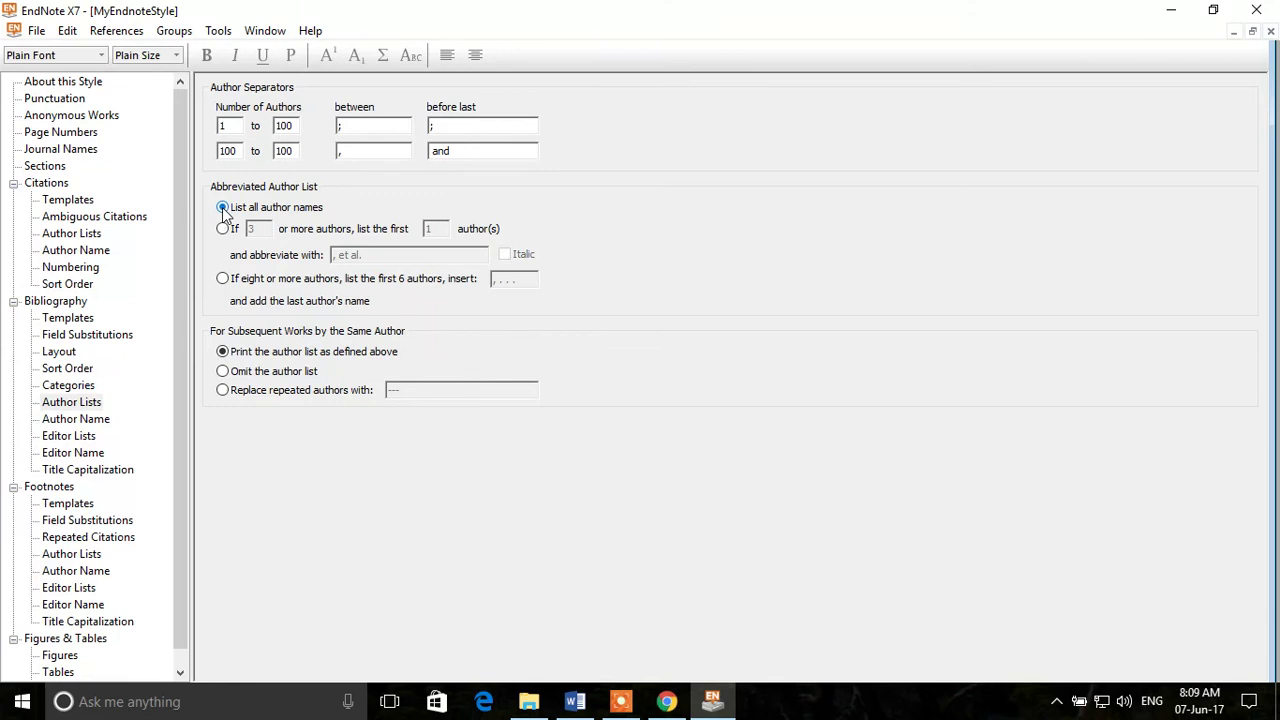
# Confirm the bibliography first author name format stays 'Smith, Jane'.
pyautogui.click(78, 421)
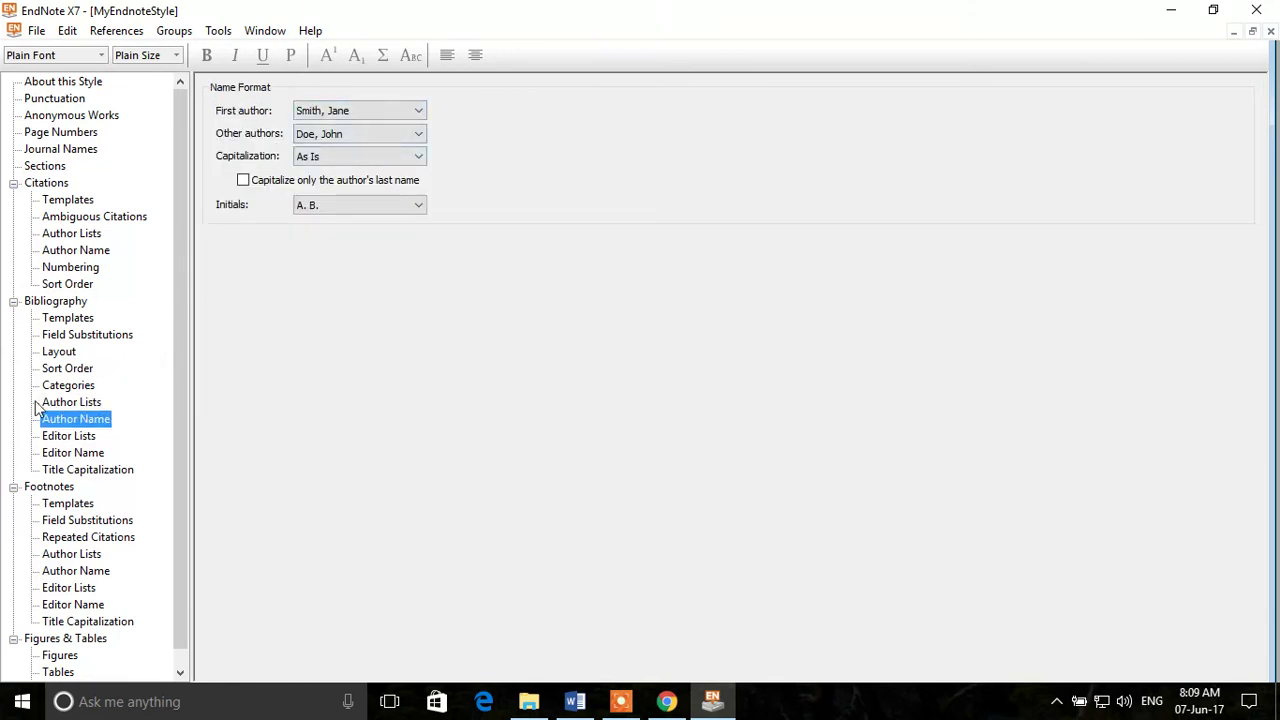
pyautogui.click(384, 113)
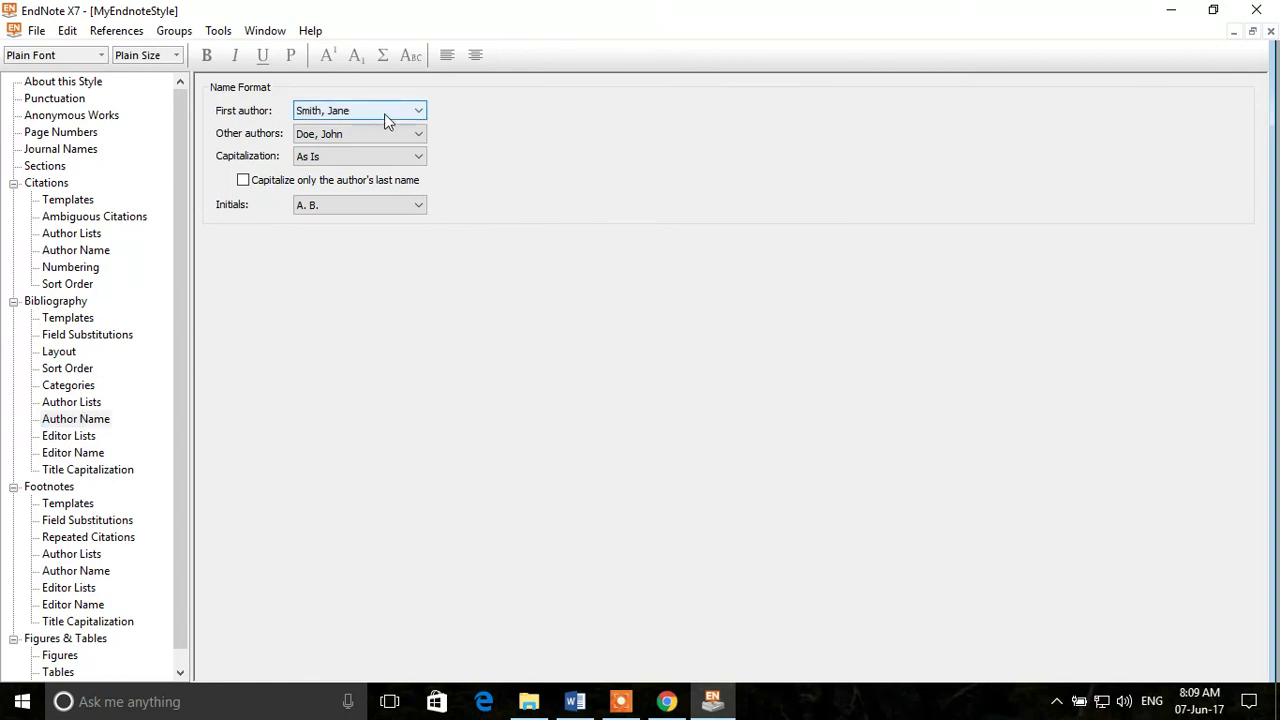
pyautogui.click(384, 113)
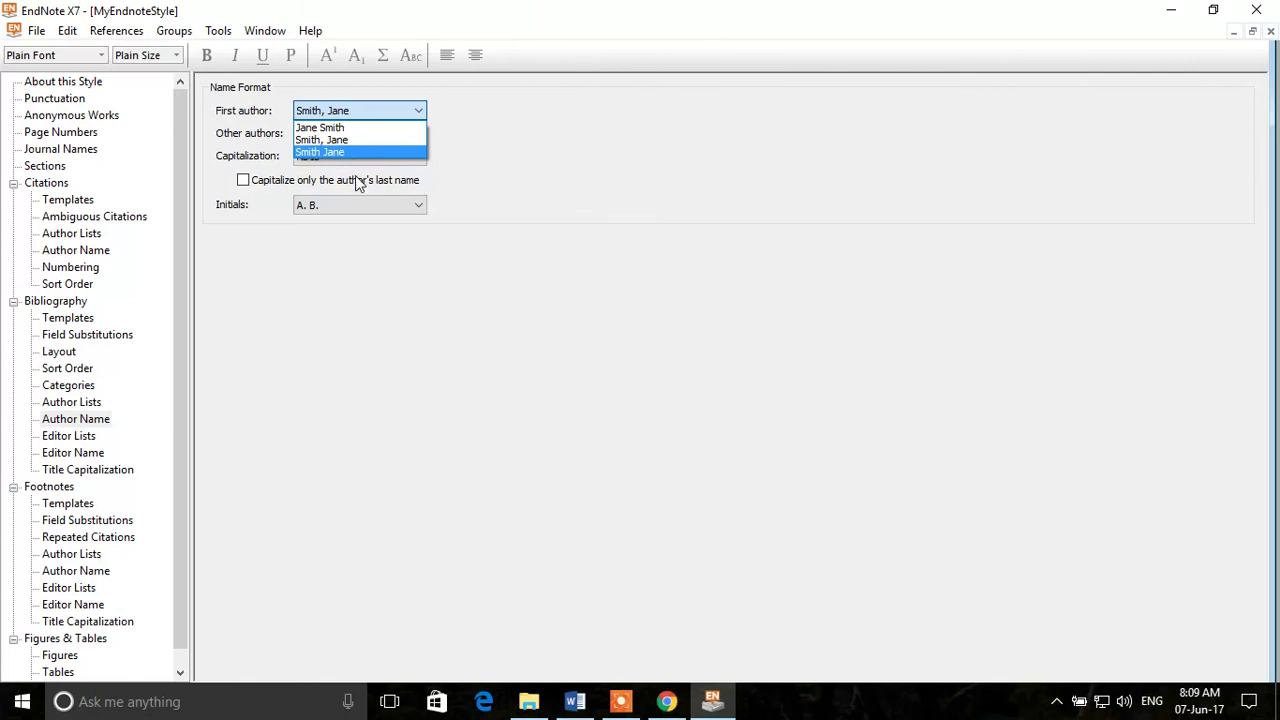
pyautogui.click(480, 157)
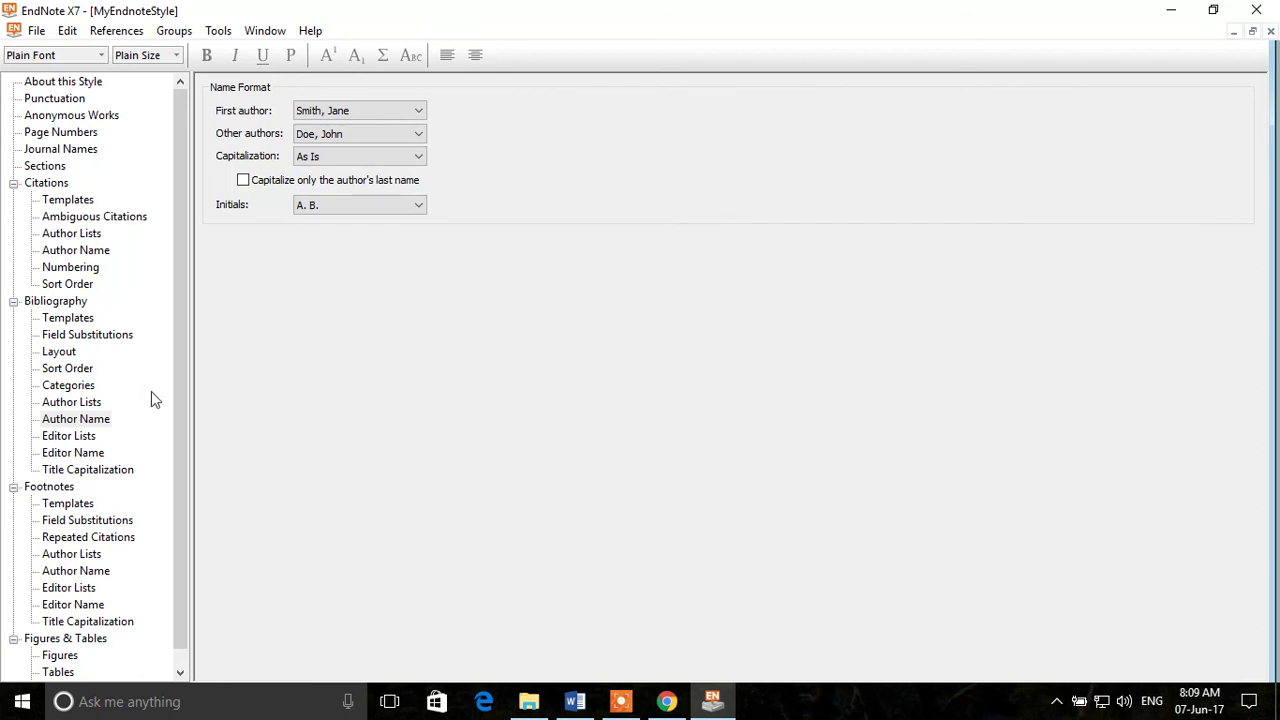
pyautogui.scroll(-1, 118, 425)
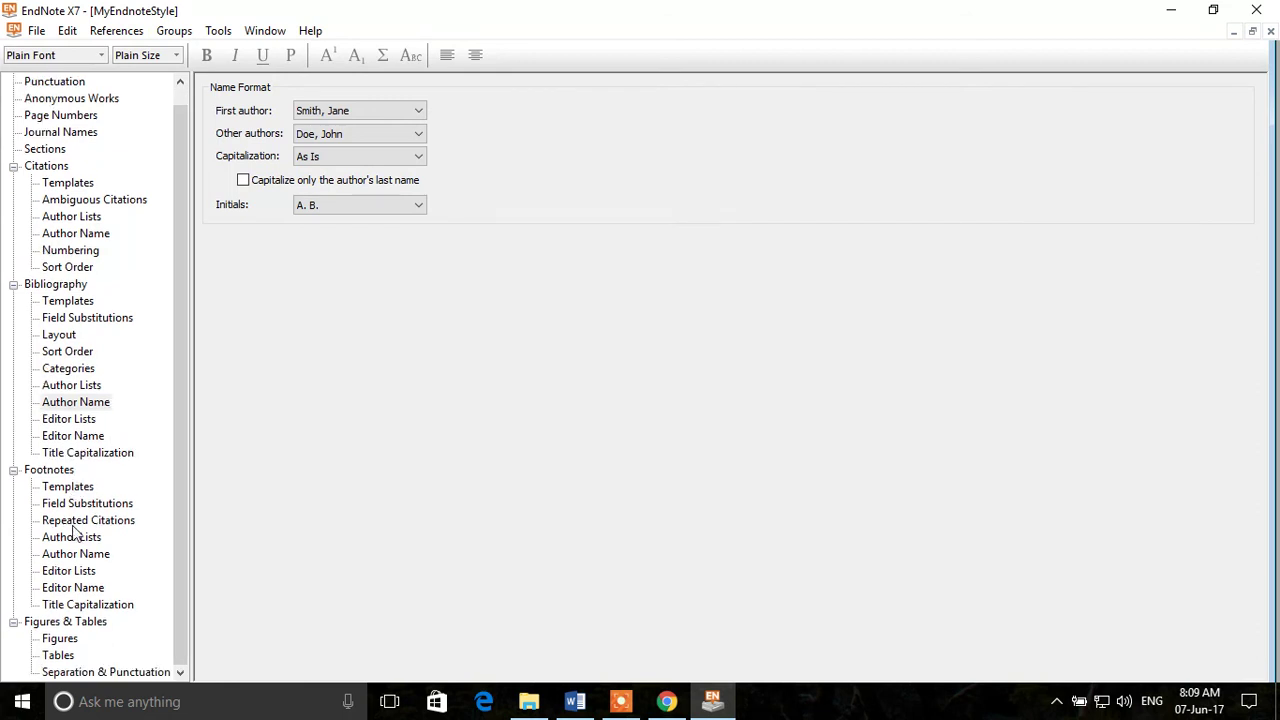
pyautogui.scroll(1, 91, 505)
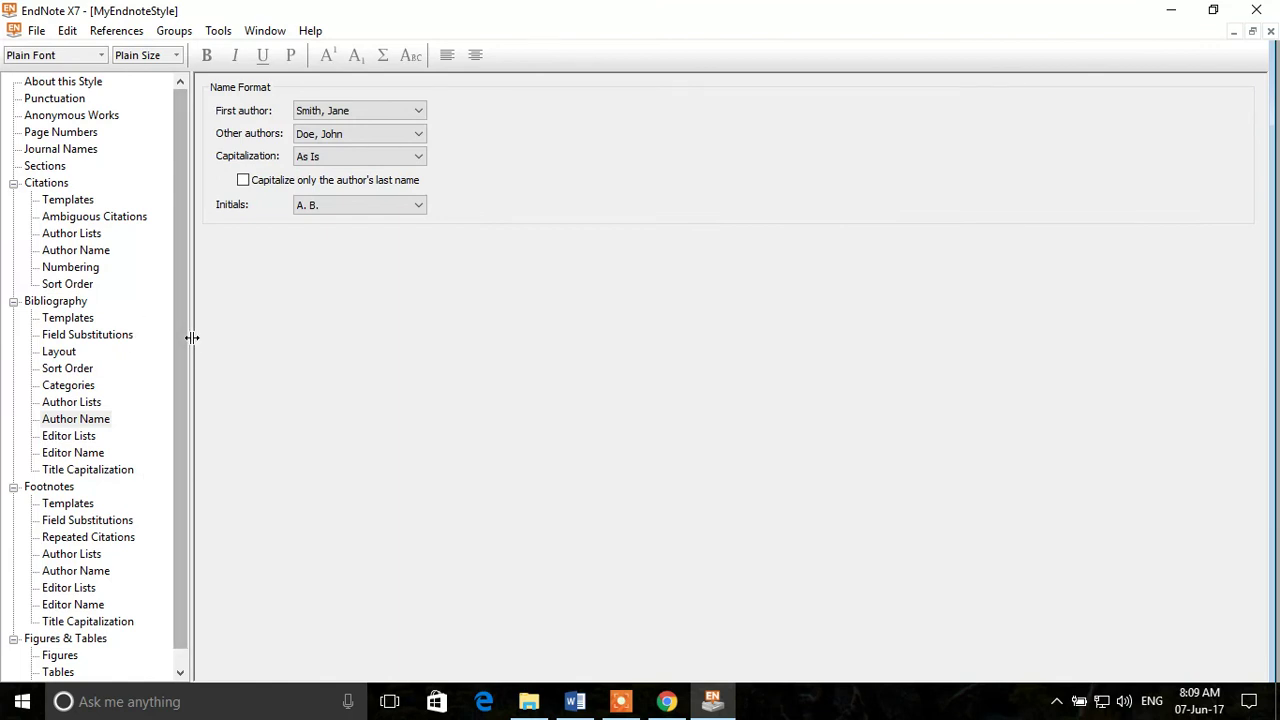
# Save the edited style and close the style editor.
pyautogui.click(36, 30)
pyautogui.click(94, 170)
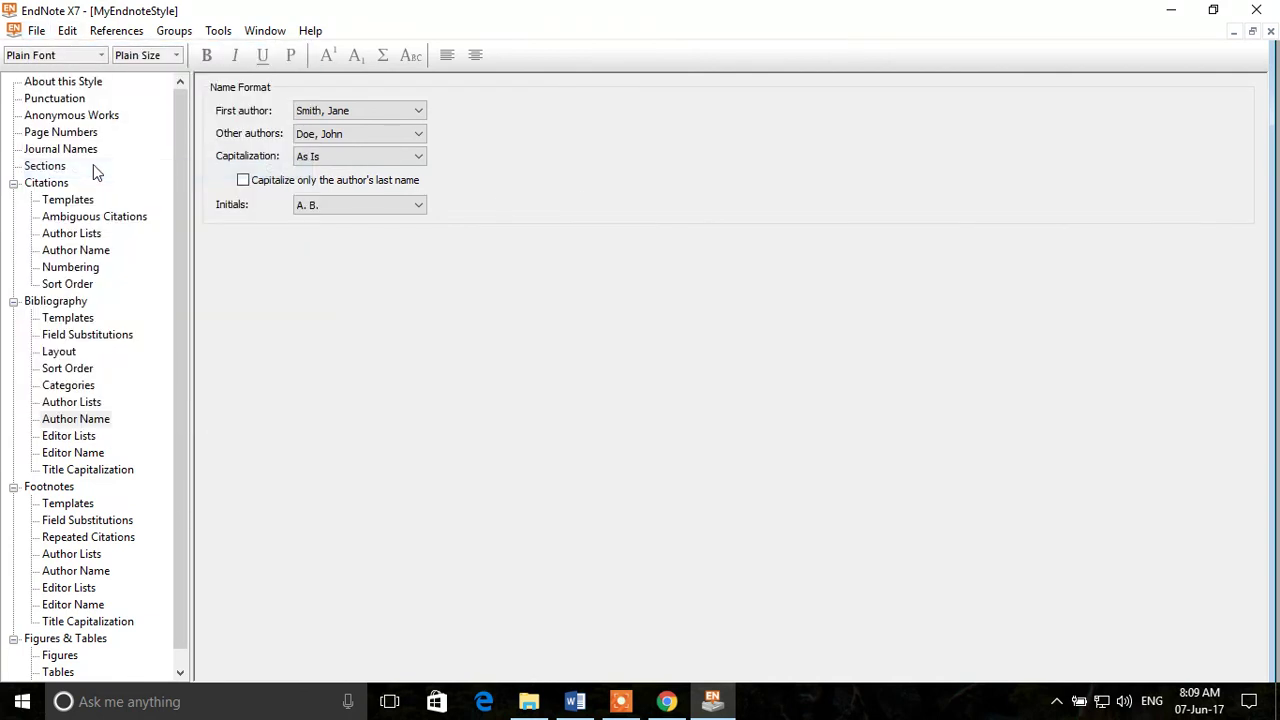
pyautogui.click(1271, 32)
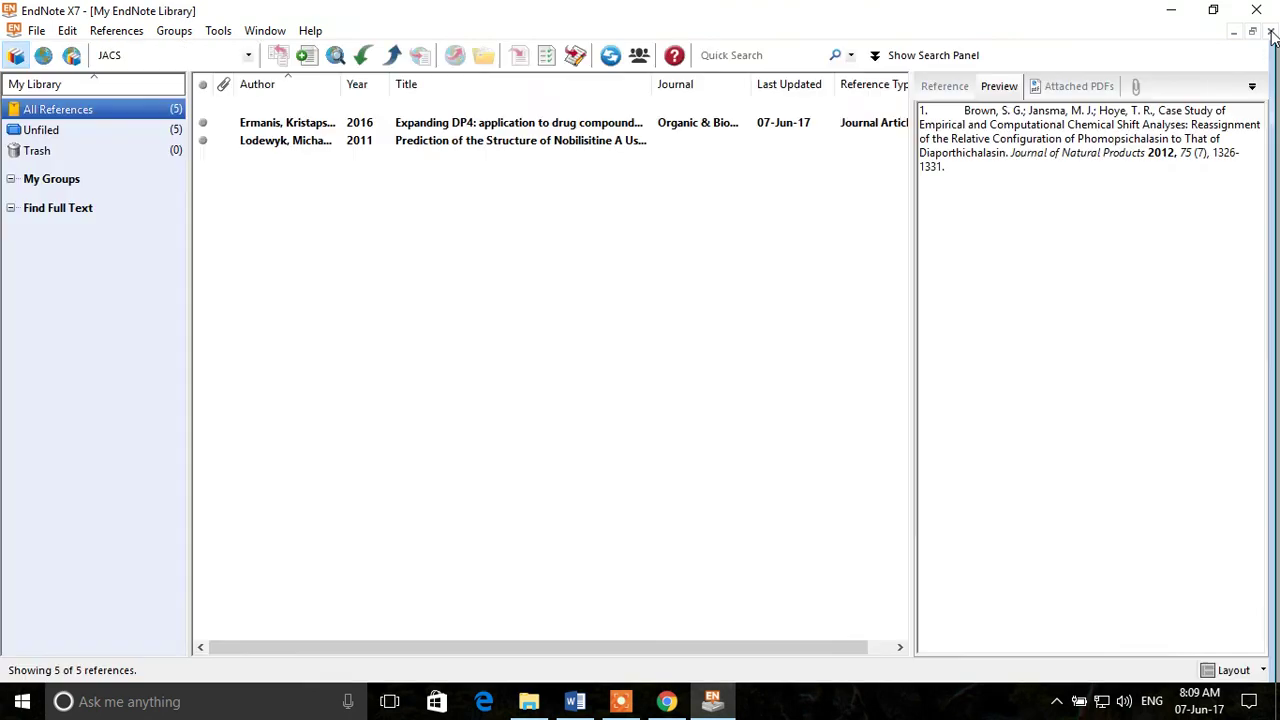
# Search for 'MyEndnote' among all styles and choose MyEndnoteStyle as the output style.
pyautogui.click(248, 55)
pyautogui.click(220, 71)
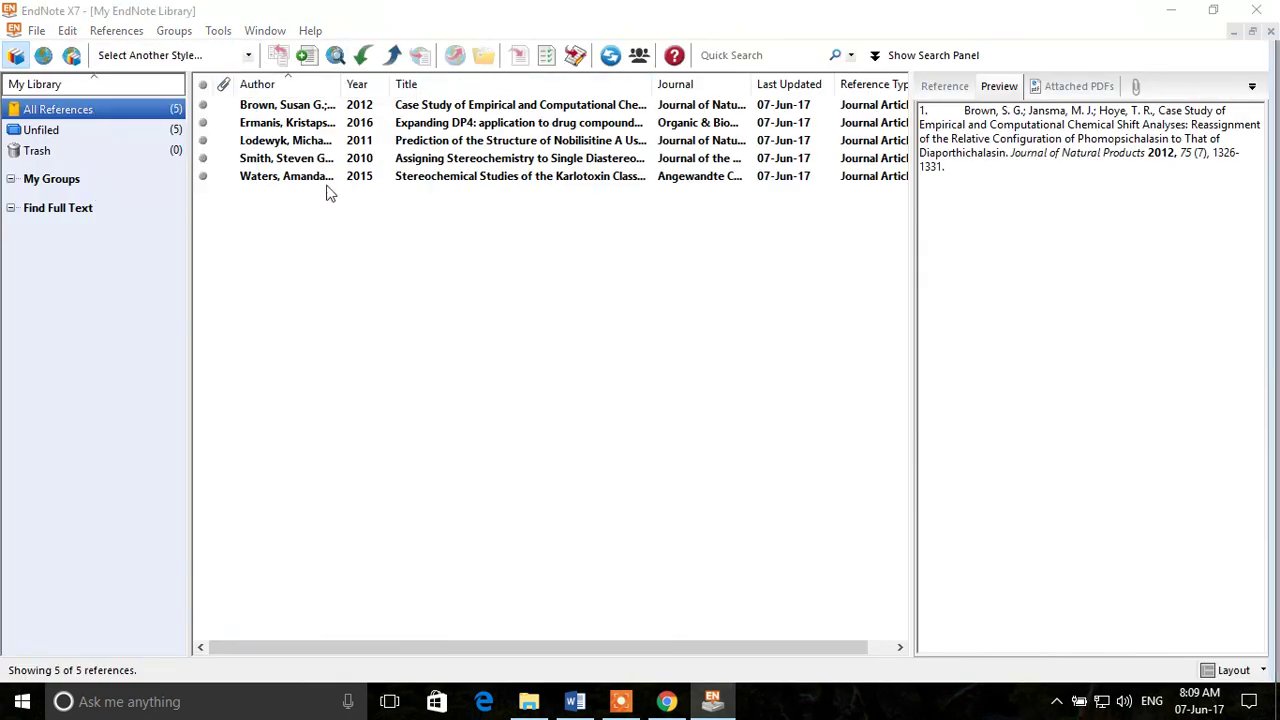
pyautogui.click(532, 360)
pyautogui.write('MyEndnote')
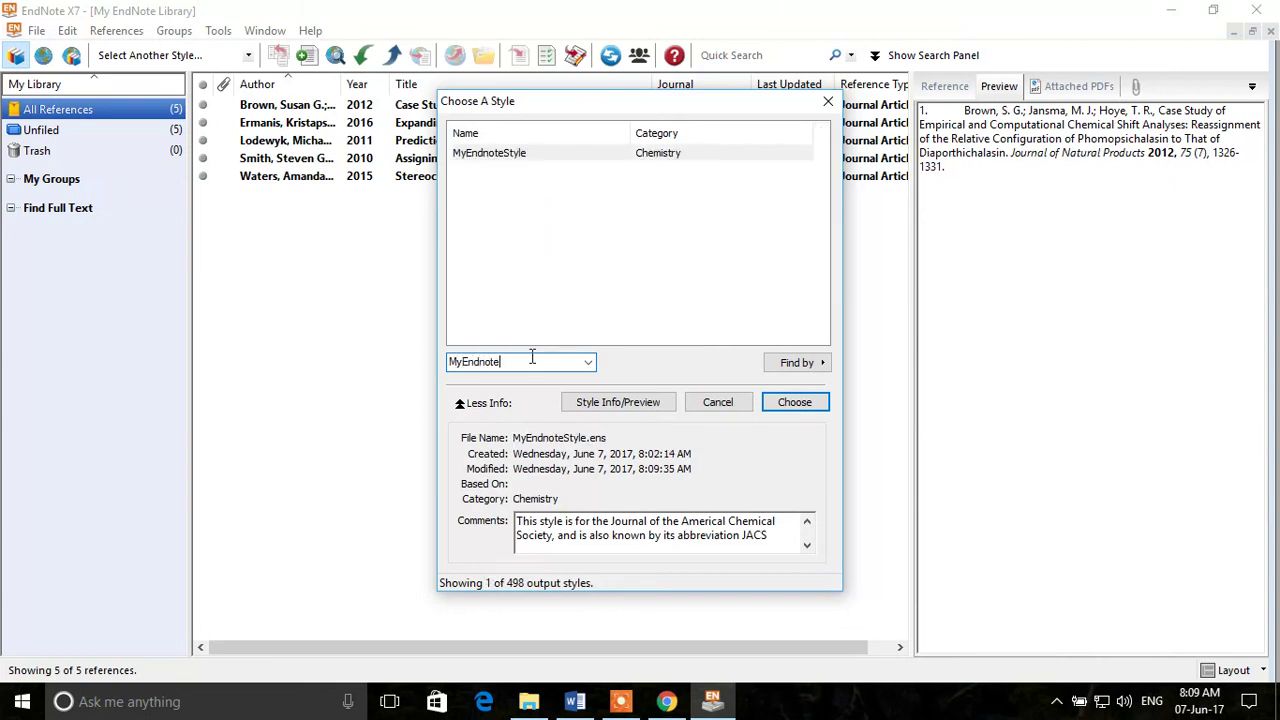
pyautogui.click(565, 155)
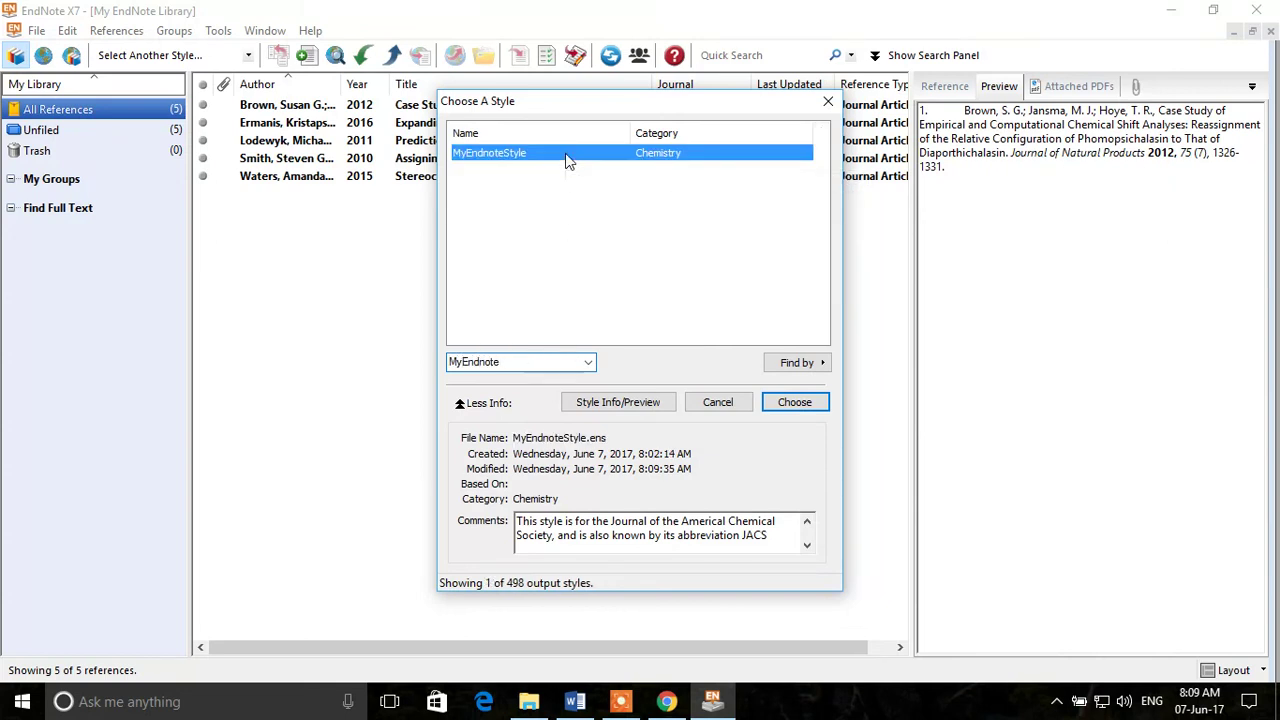
pyautogui.click(794, 402)
# Set the Word document's EndNote X7 Style to MyEndnoteStyle and inspect the first citation.
pyautogui.click(573, 695)
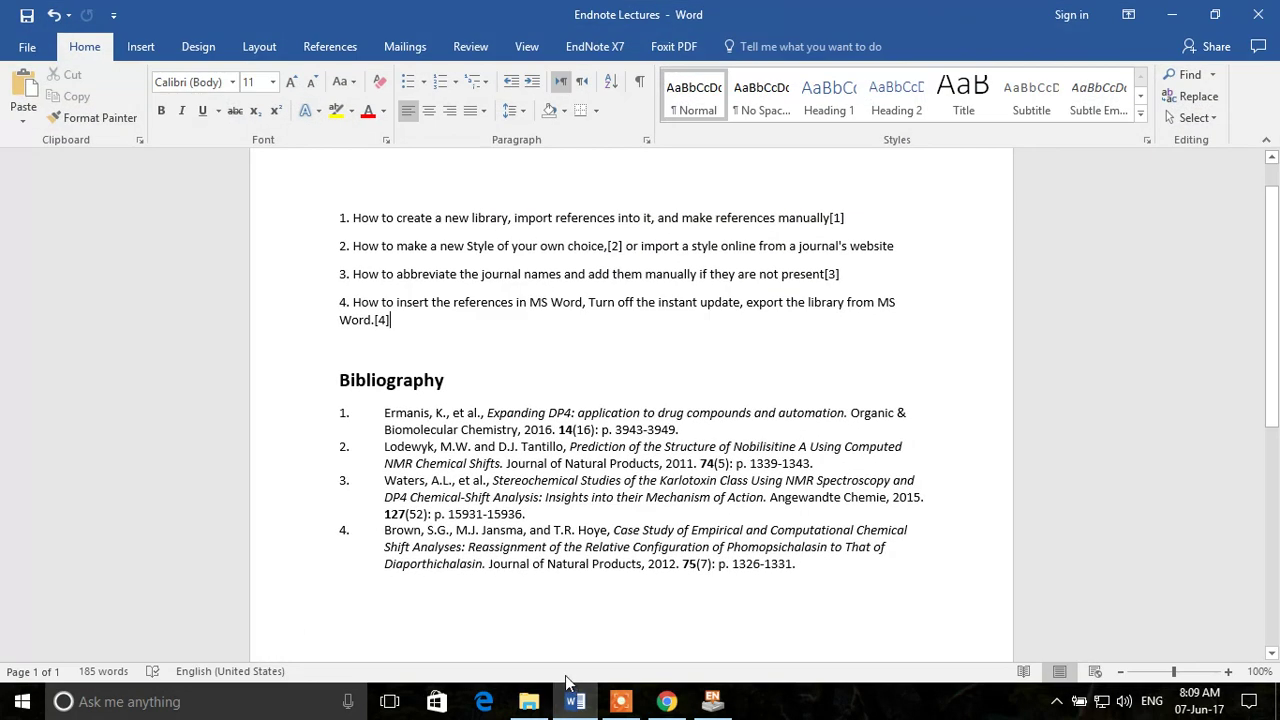
pyautogui.click(595, 46)
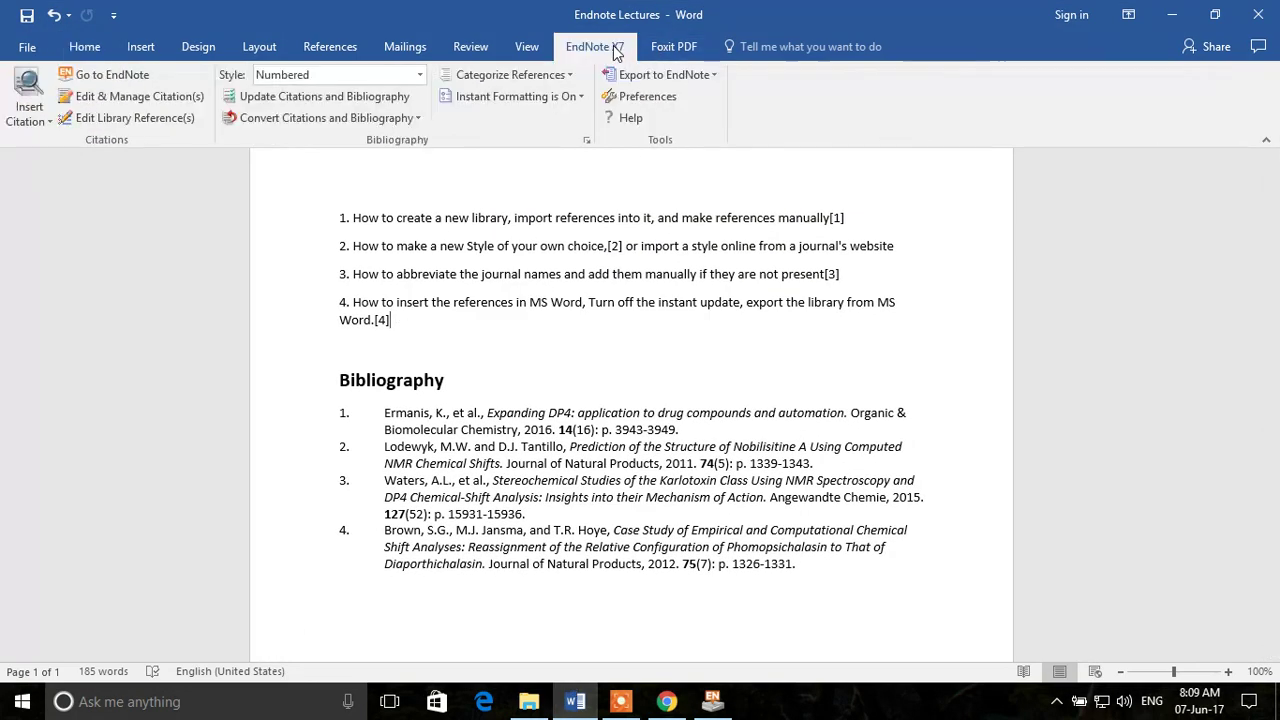
pyautogui.click(330, 74)
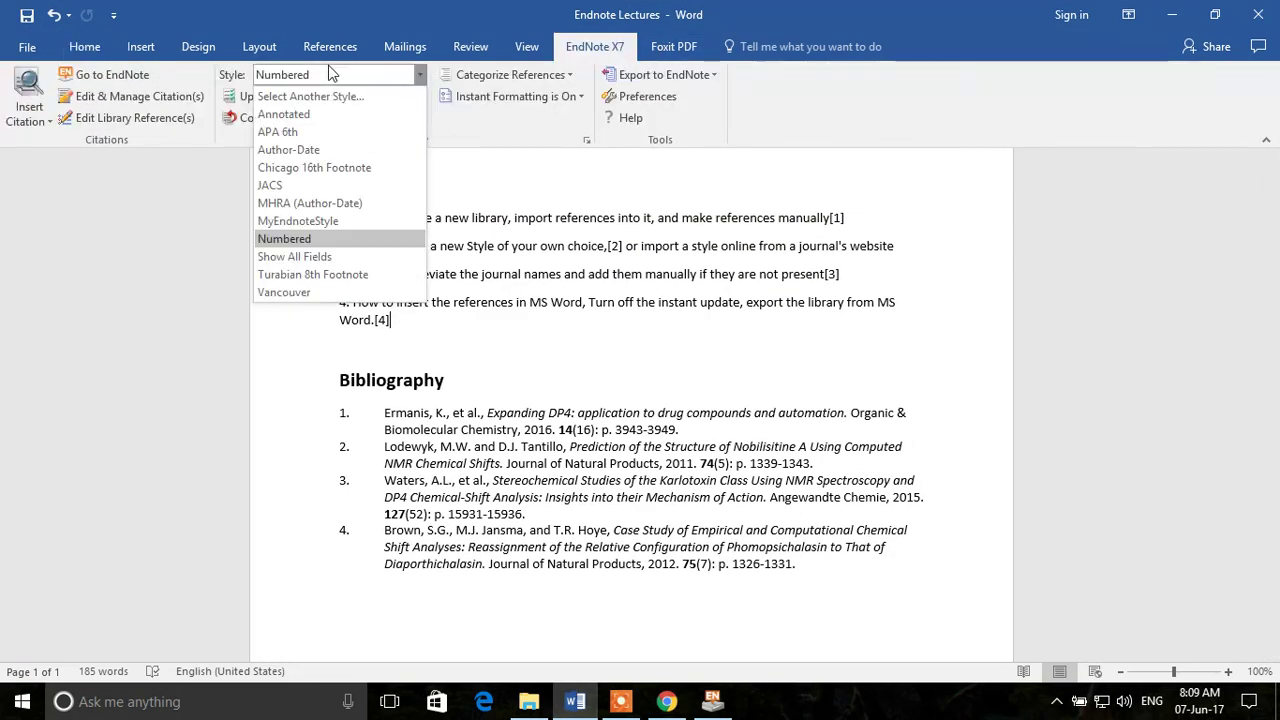
pyautogui.click(325, 220)
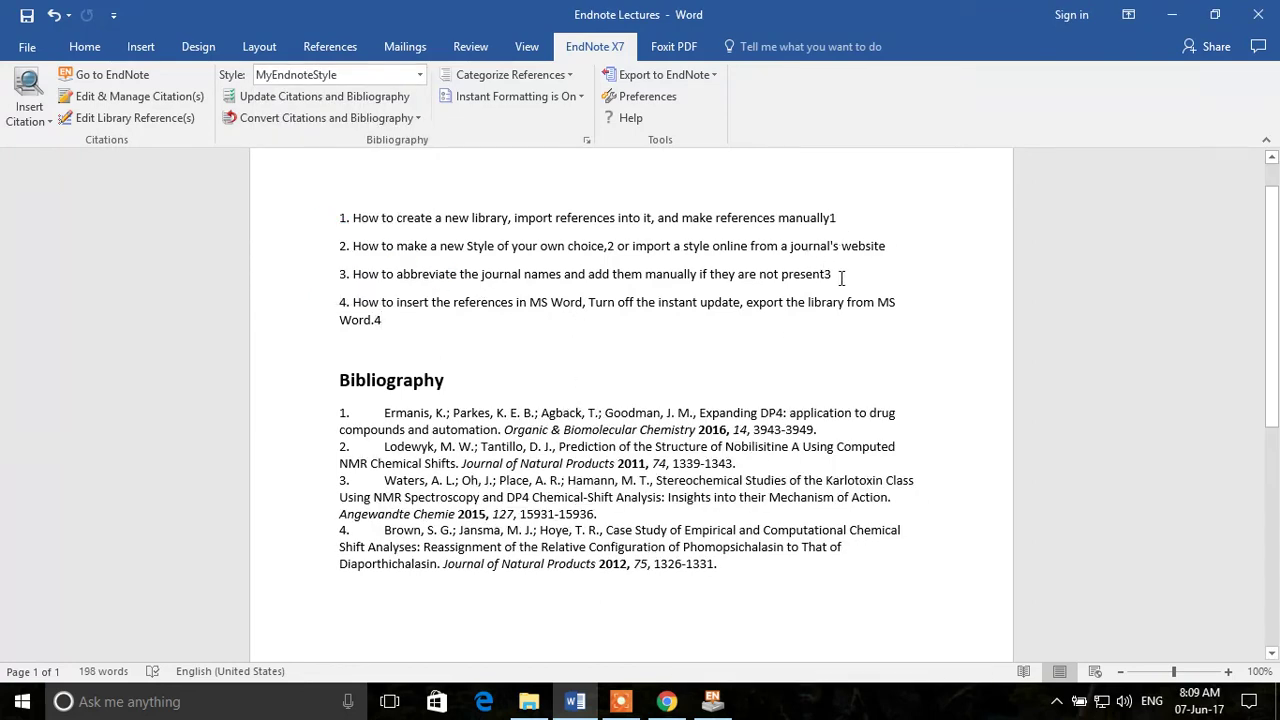
pyautogui.doubleClick(831, 218)
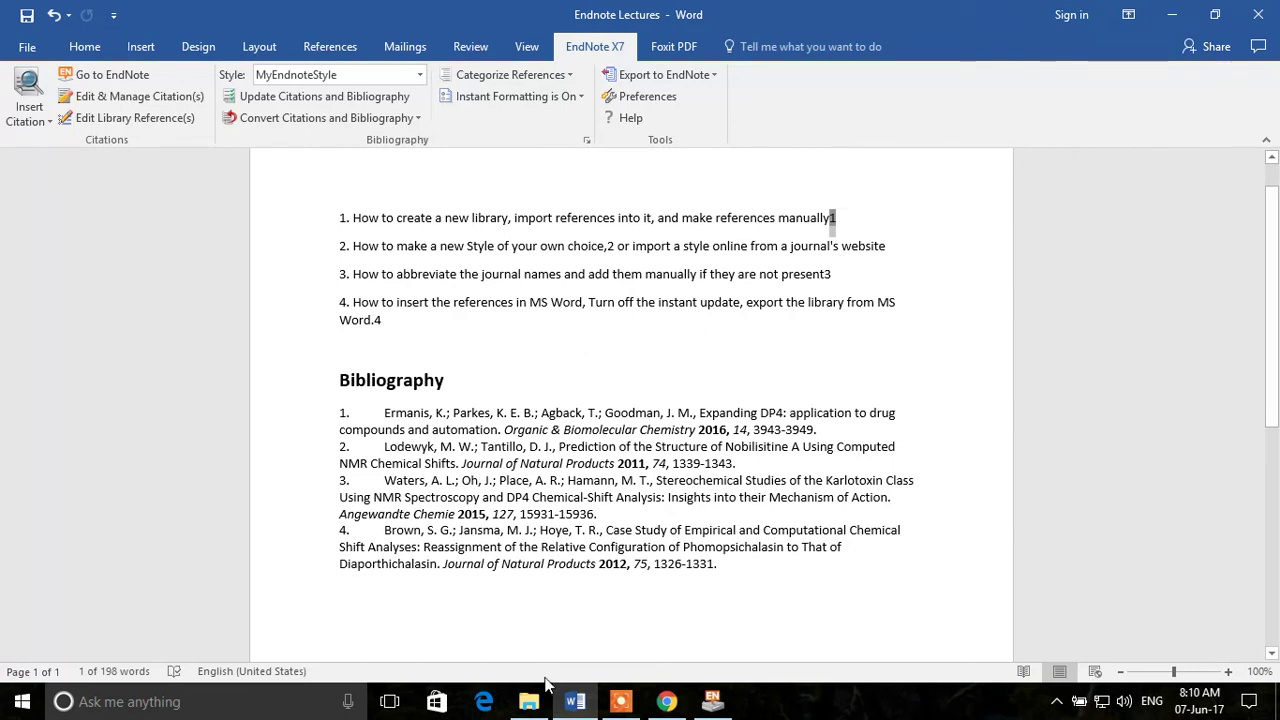
pyautogui.click(594, 703)
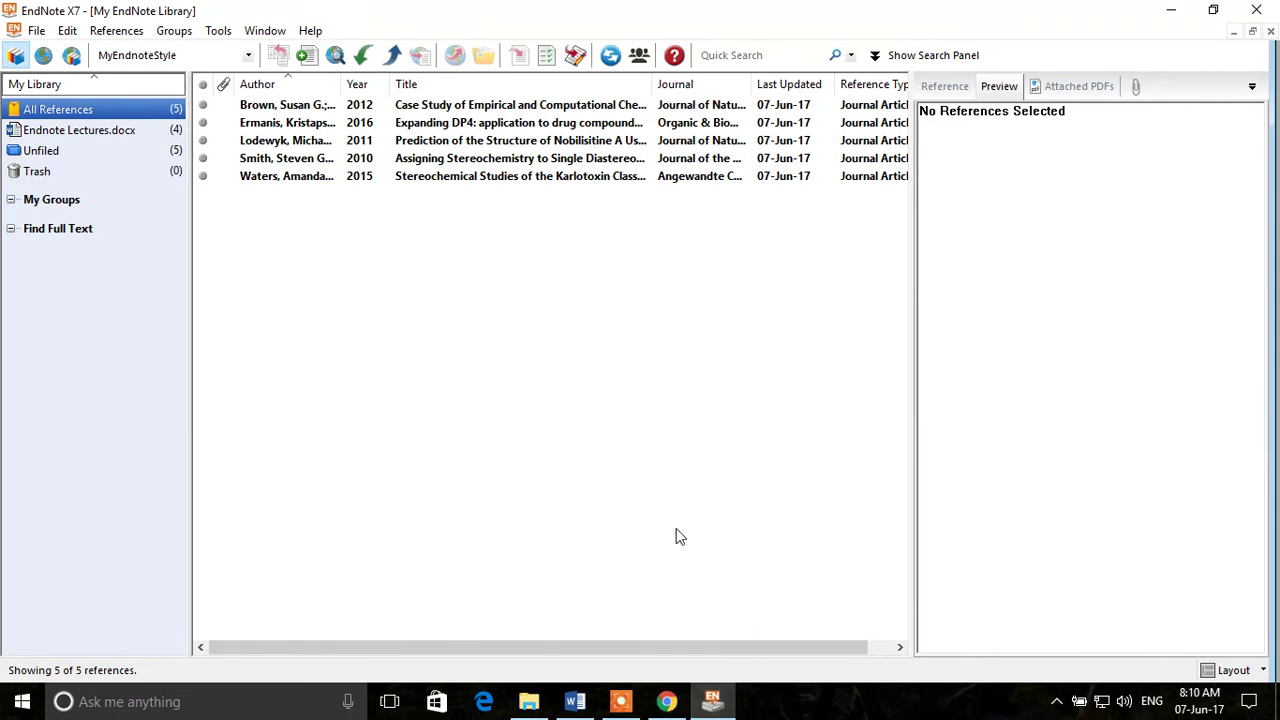